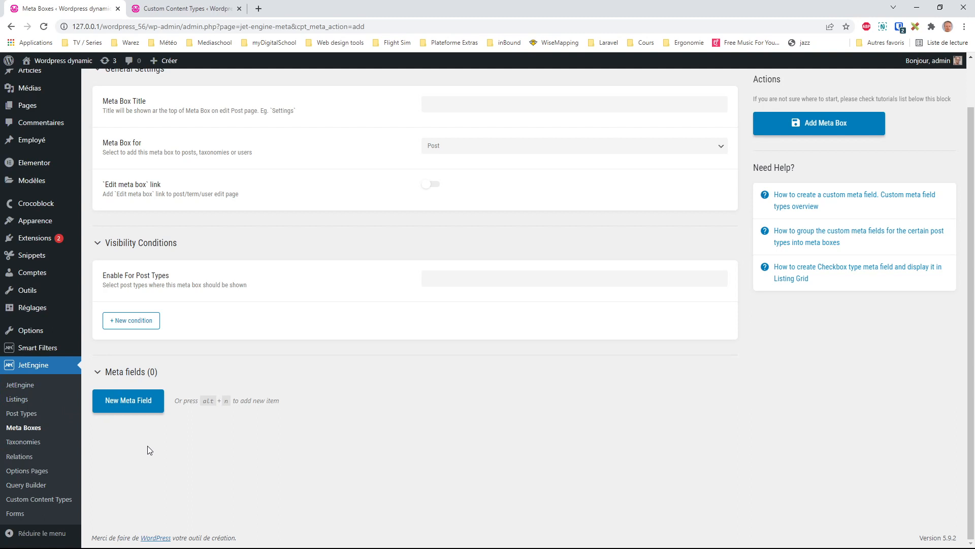
Open the Employé custom post type for editing and add a text meta field labelled "Nom".
click(27, 417)
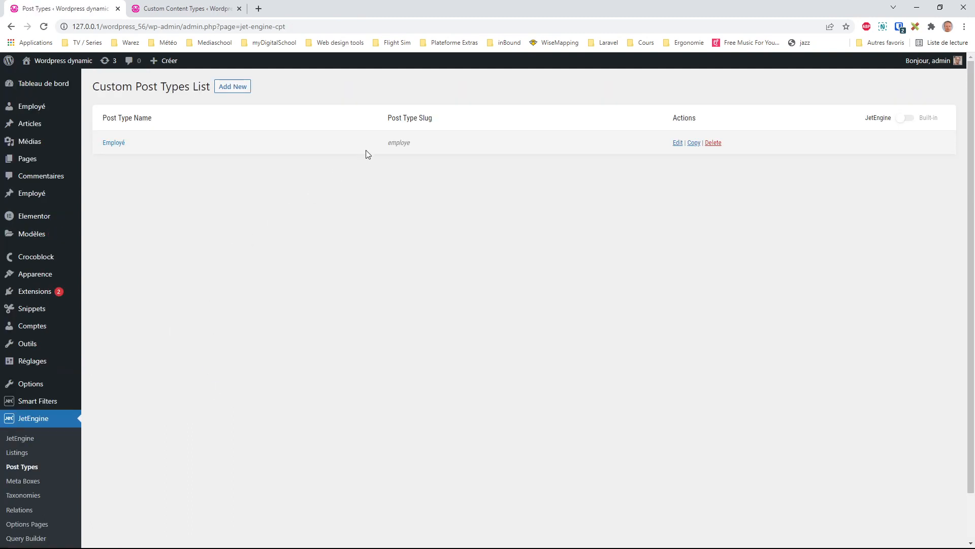
click(126, 145)
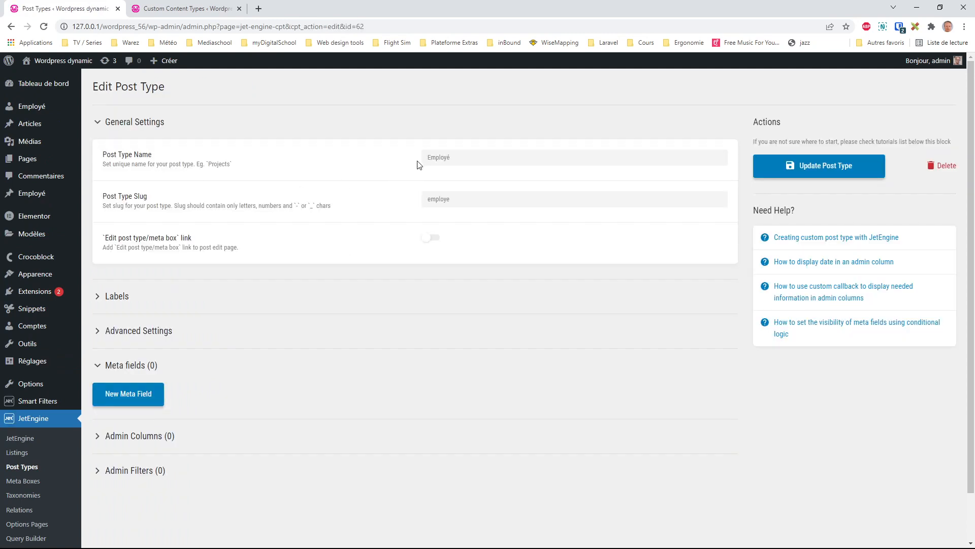
click(131, 397)
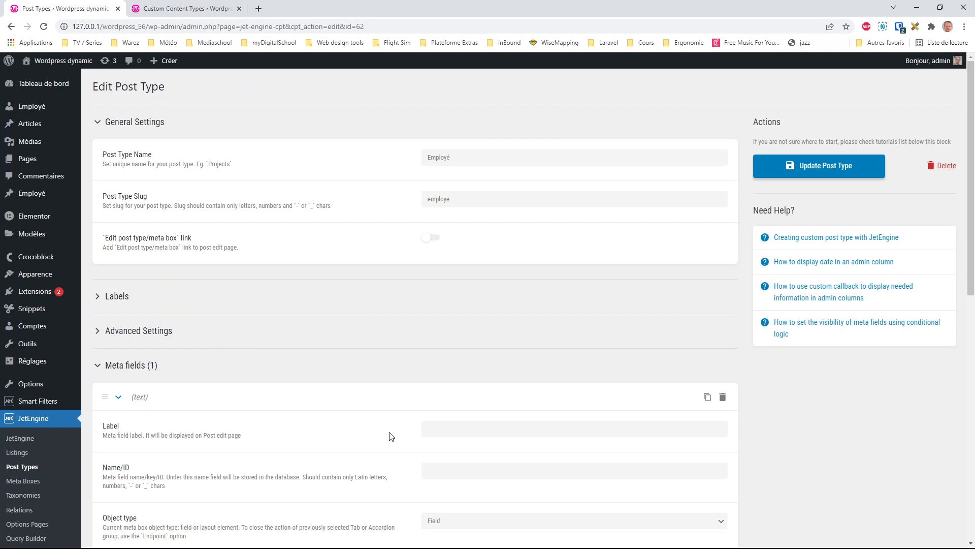
click(464, 426)
text(Nom)
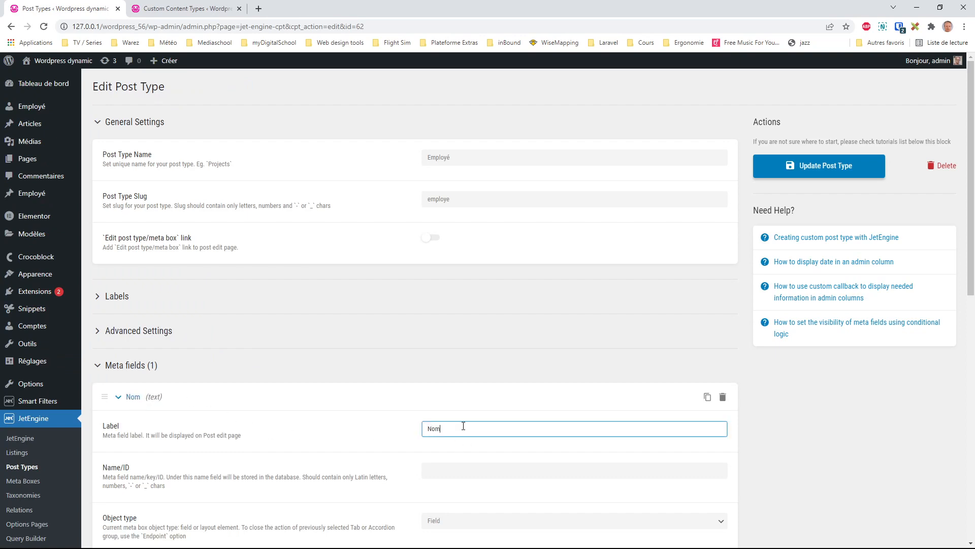
key(Tab)
Add a second text meta field labelled "Prénom" to the Employé post type.
scroll(533, 386, down, 2)
scroll(257, 311, down, 8)
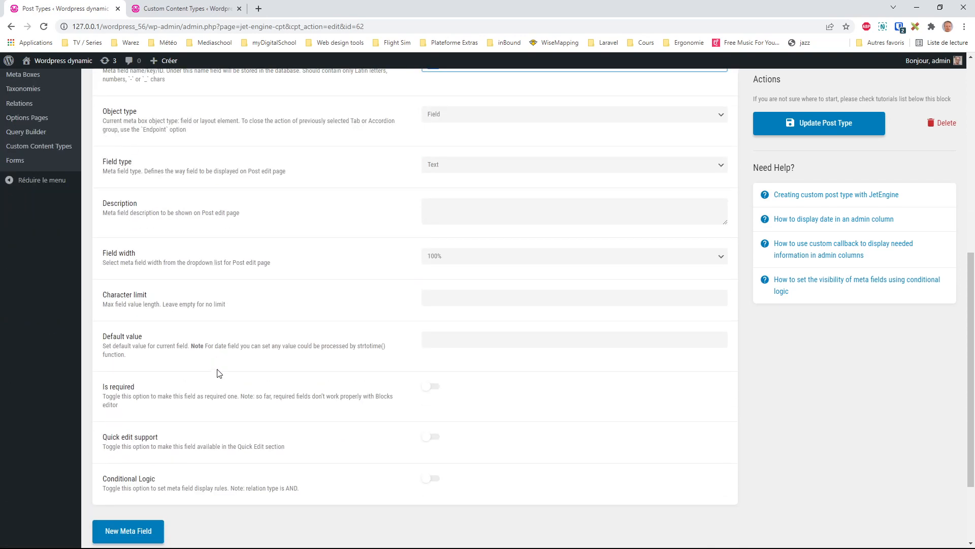
click(131, 421)
scroll(268, 430, down, 3)
click(452, 305)
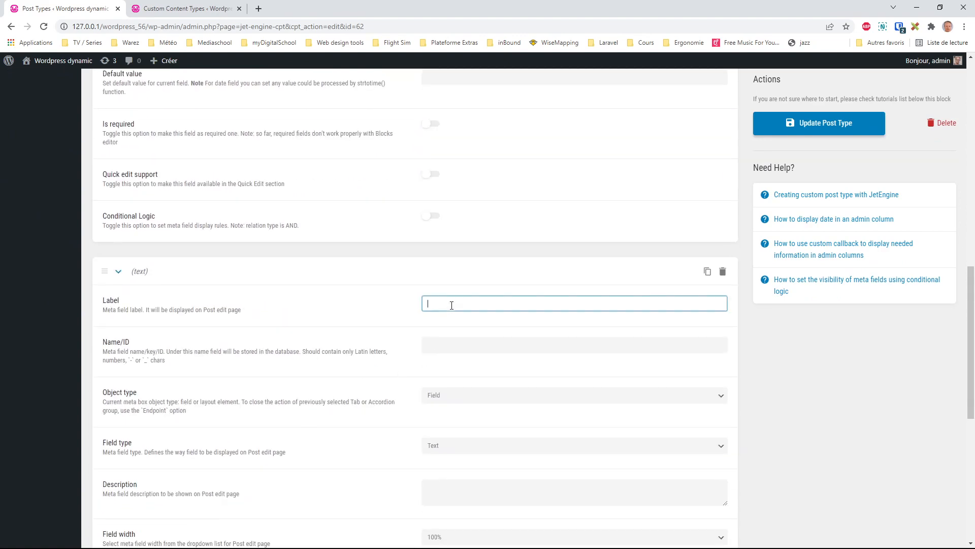
text(Prénom)
key(Tab)
Add a third text meta field labelled "Date de naissance" and save the updated Employé post type.
scroll(360, 337, down, 8)
click(128, 481)
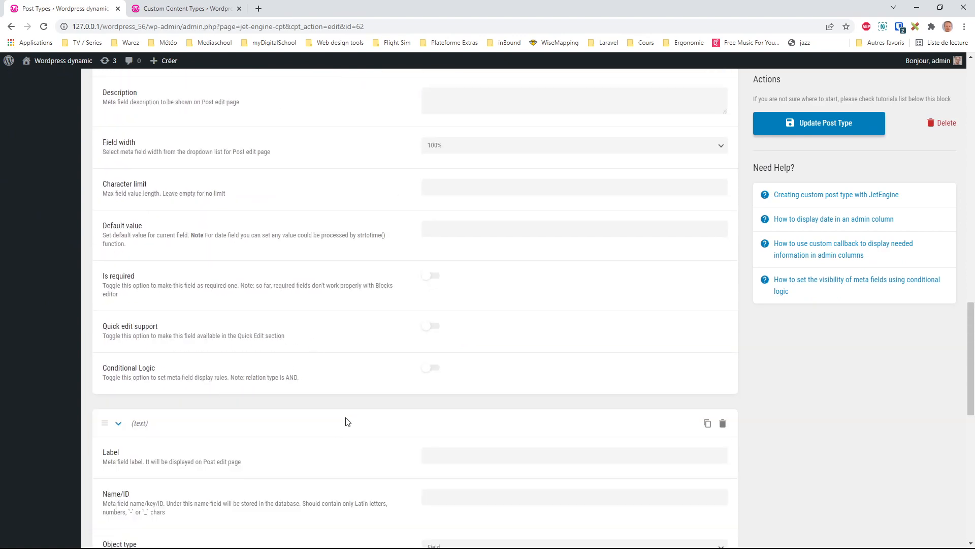
scroll(472, 283, down, 4)
click(478, 246)
text(Da)
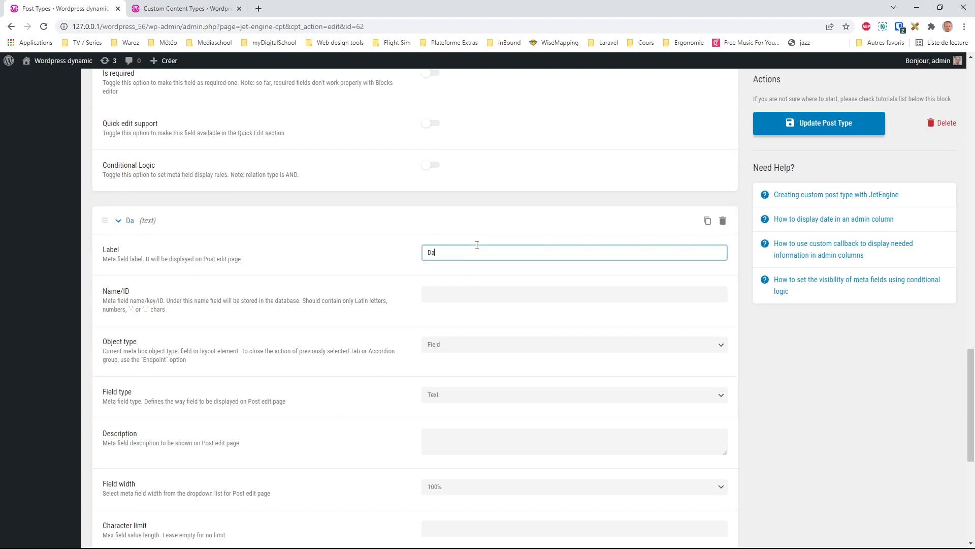
text(te de naissance)
key(Tab)
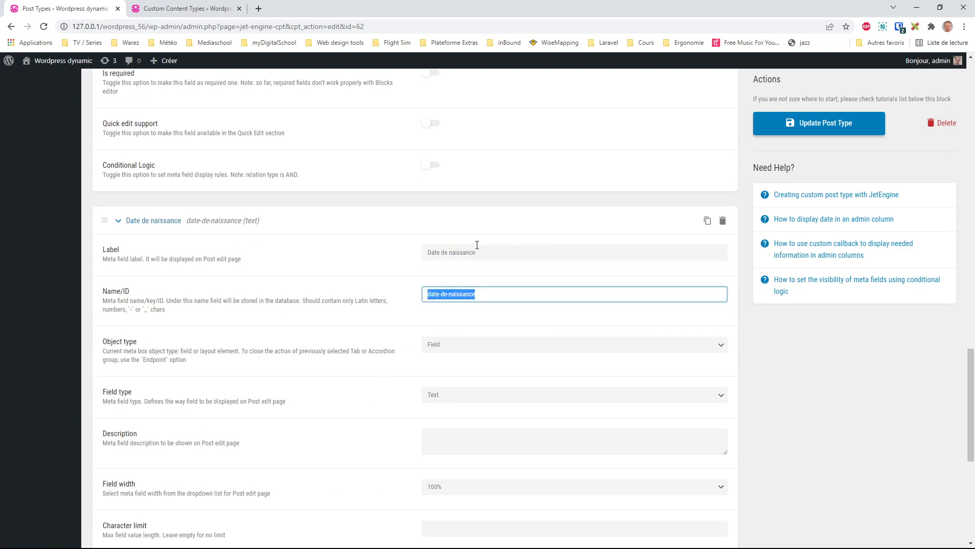
click(826, 127)
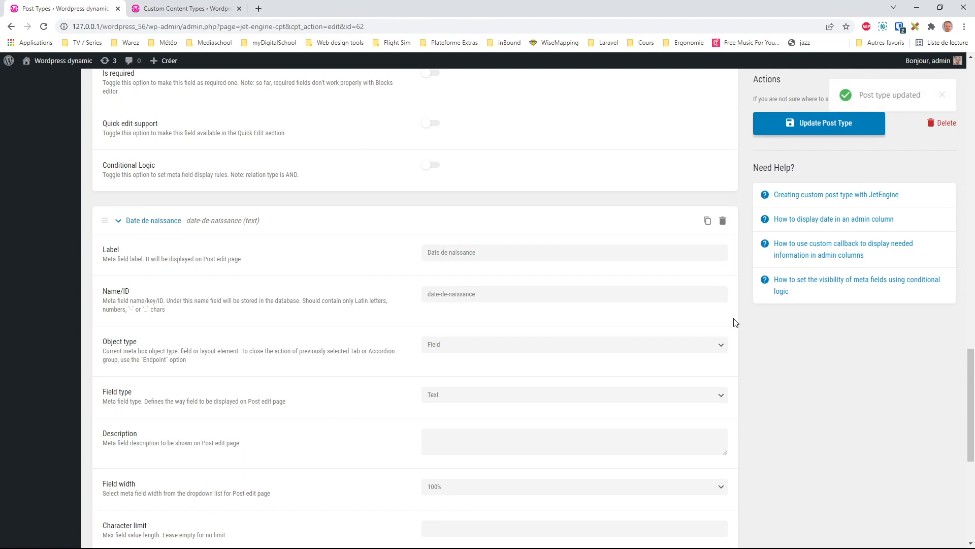
Open a blank new Employé entry to check its meta fields, and return to the entry list.
drag(968, 362, 968, 75)
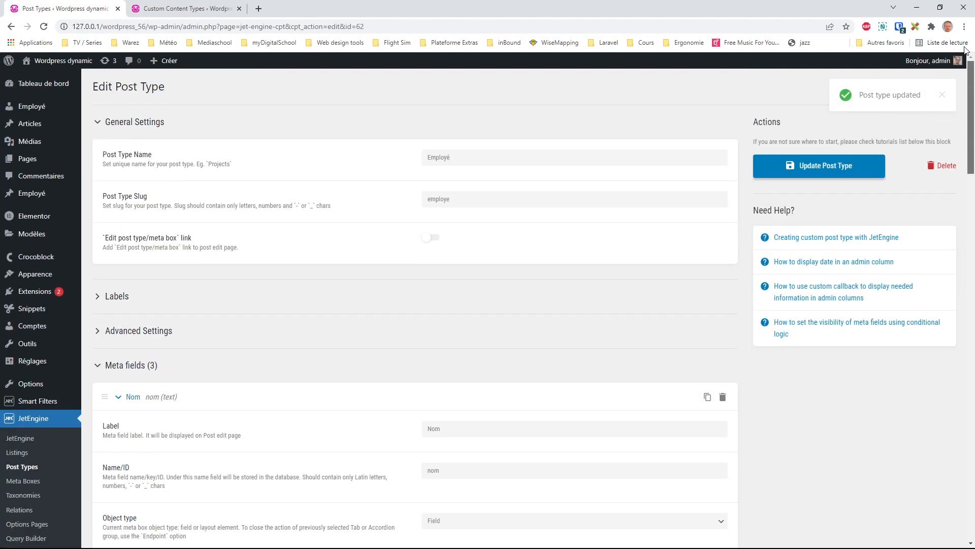
click(35, 198)
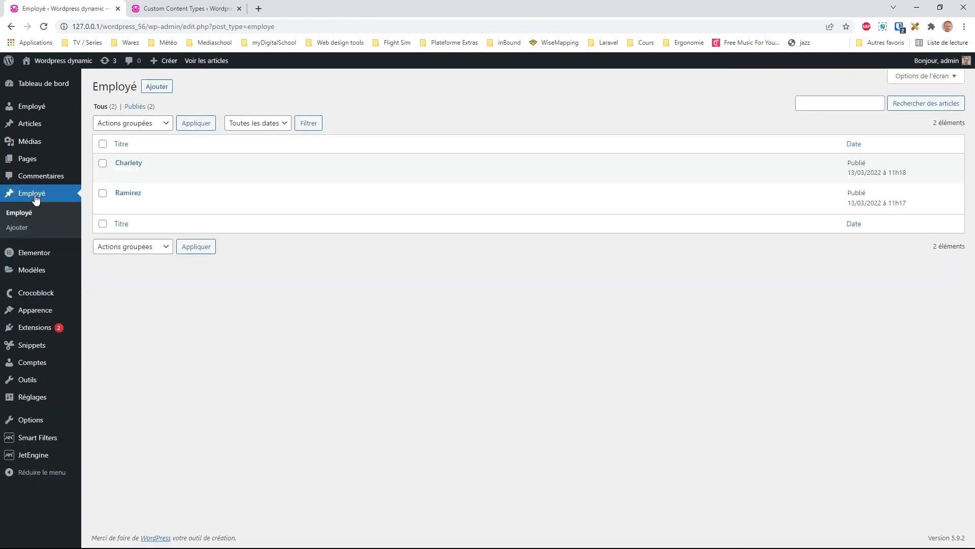
click(157, 88)
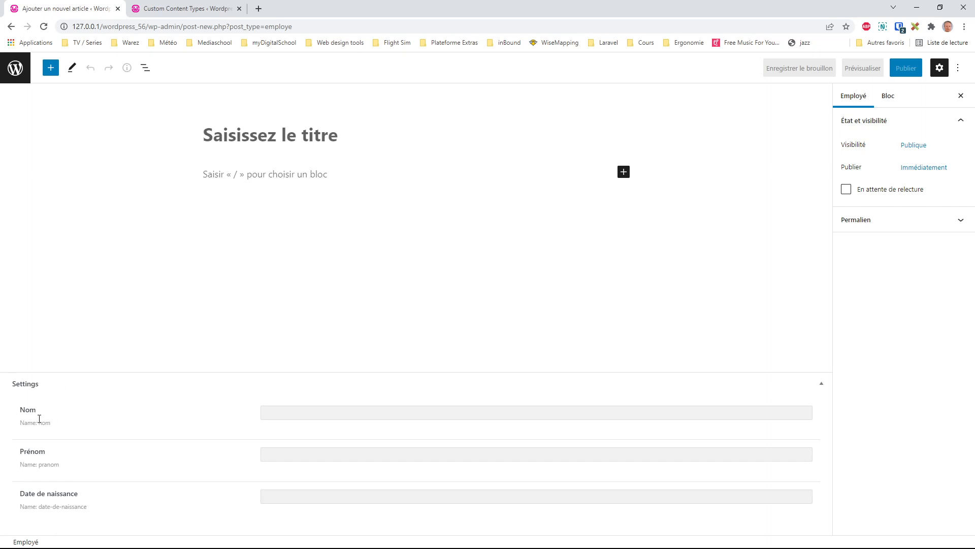
click(16, 68)
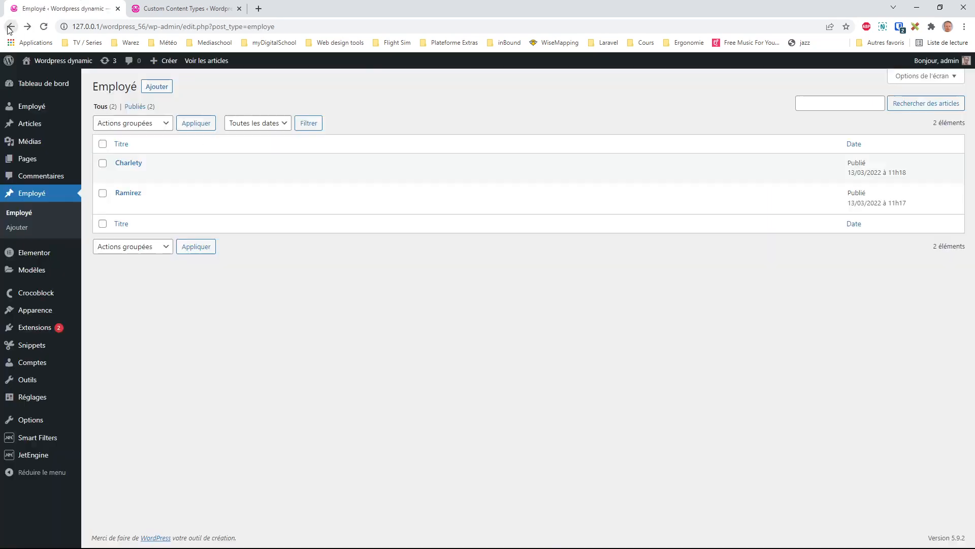
Delete the "Nom" meta field from the Employé post type in JetEngine and save the post type.
mouse_move(20, 457)
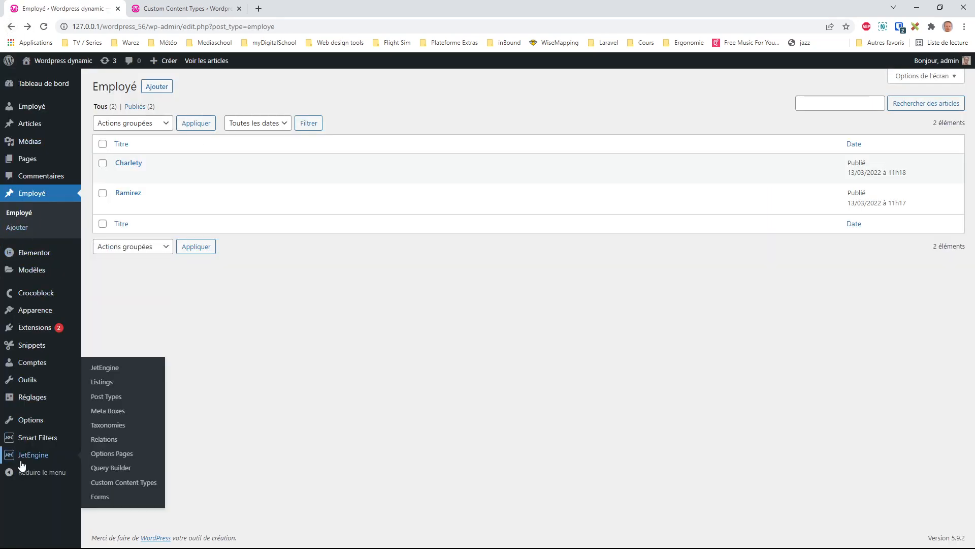
click(114, 401)
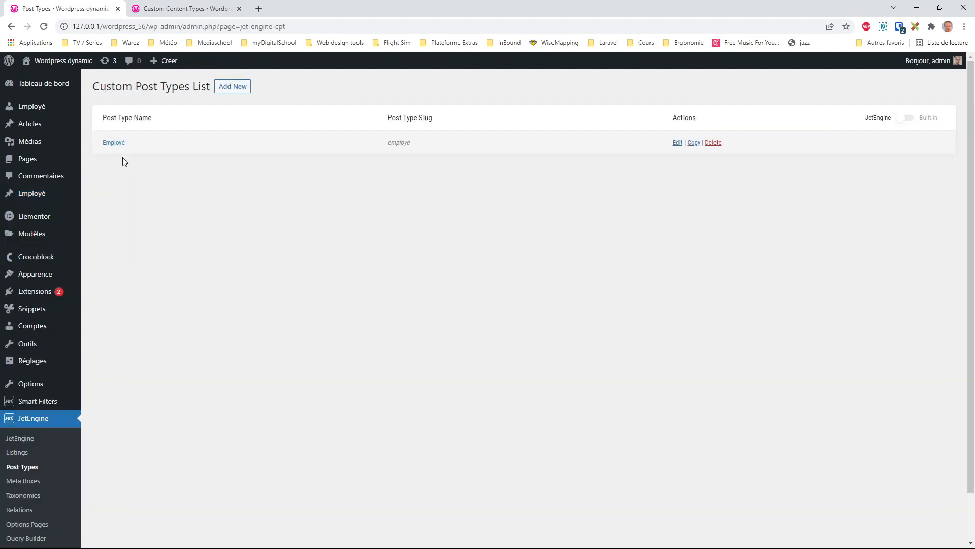
click(117, 143)
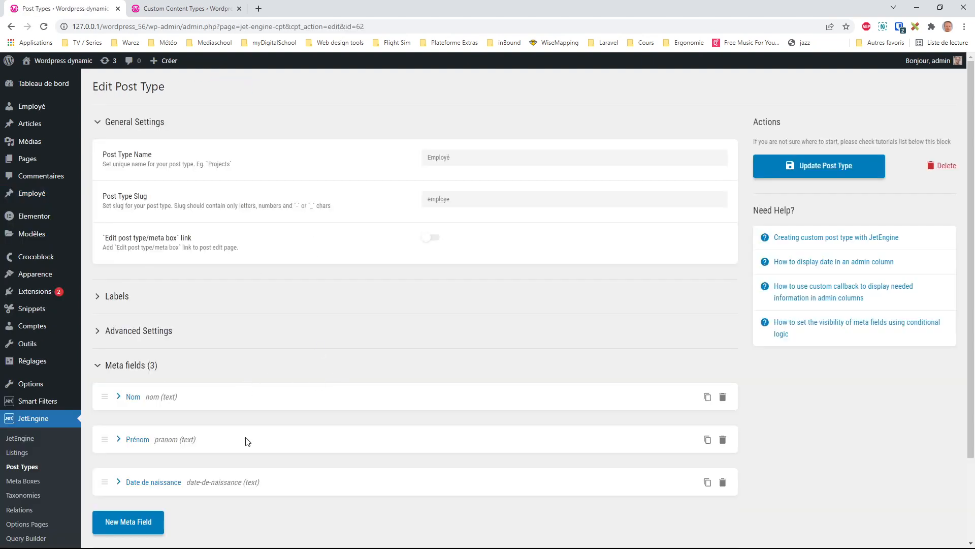
click(723, 397)
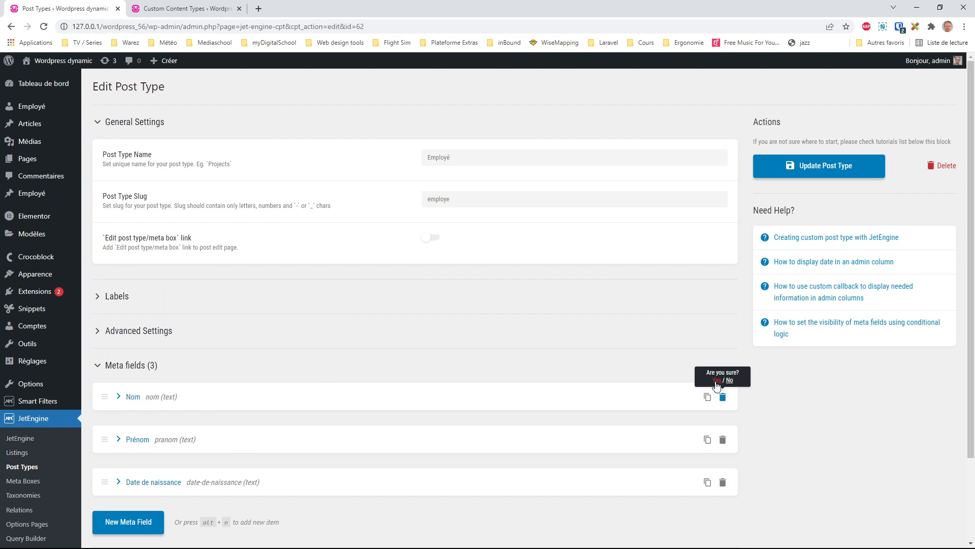
click(710, 389)
click(811, 173)
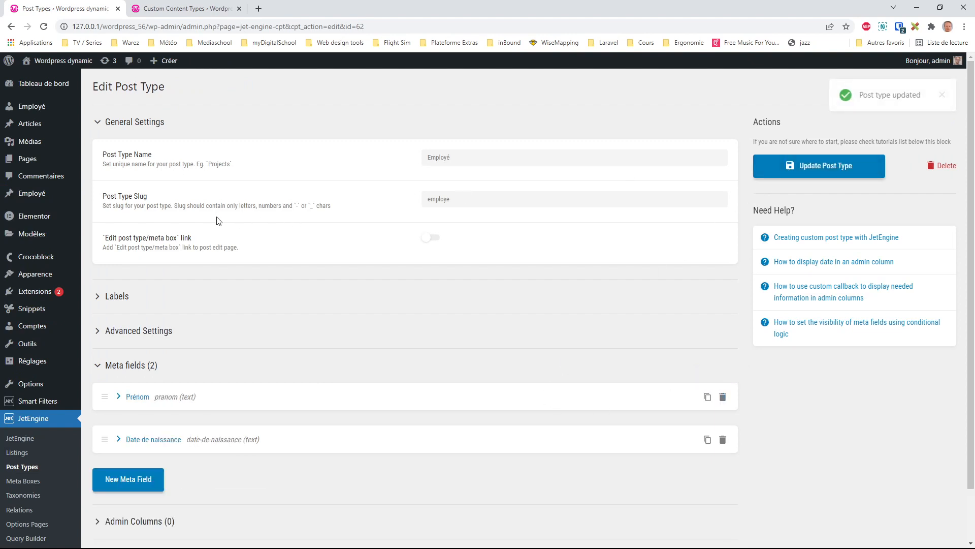
Create a new Employé entry with the employee's surname as title, fill in the first name and date of birth, and publish it.
click(35, 199)
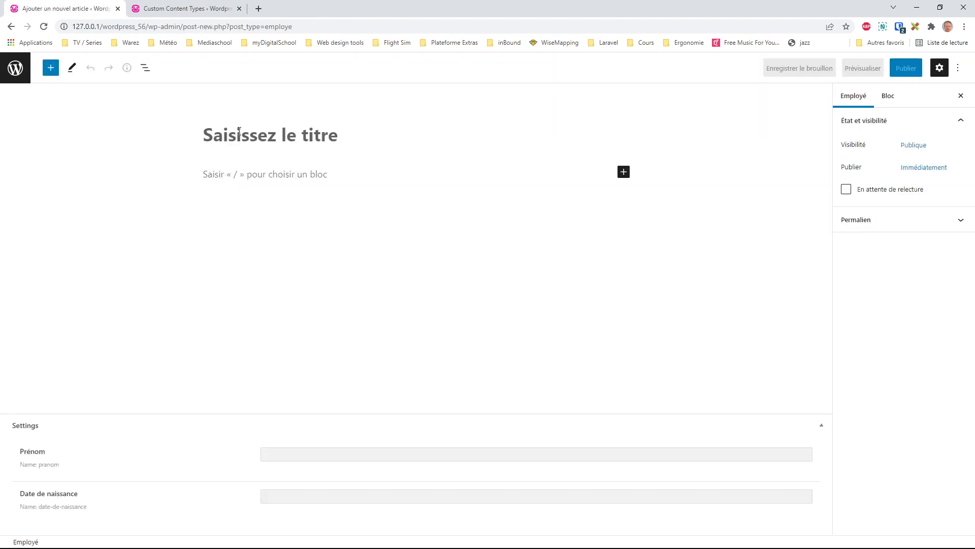
text(ramiron)
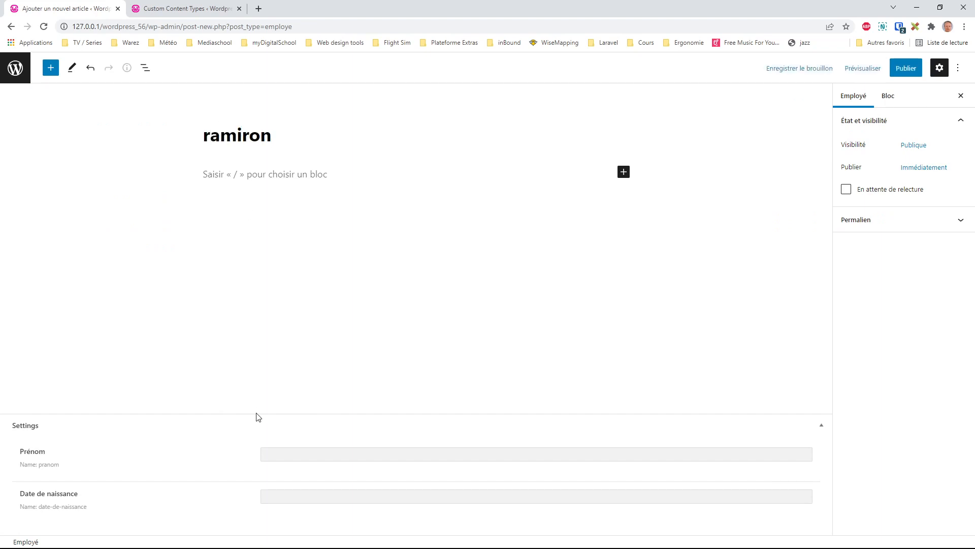
click(301, 449)
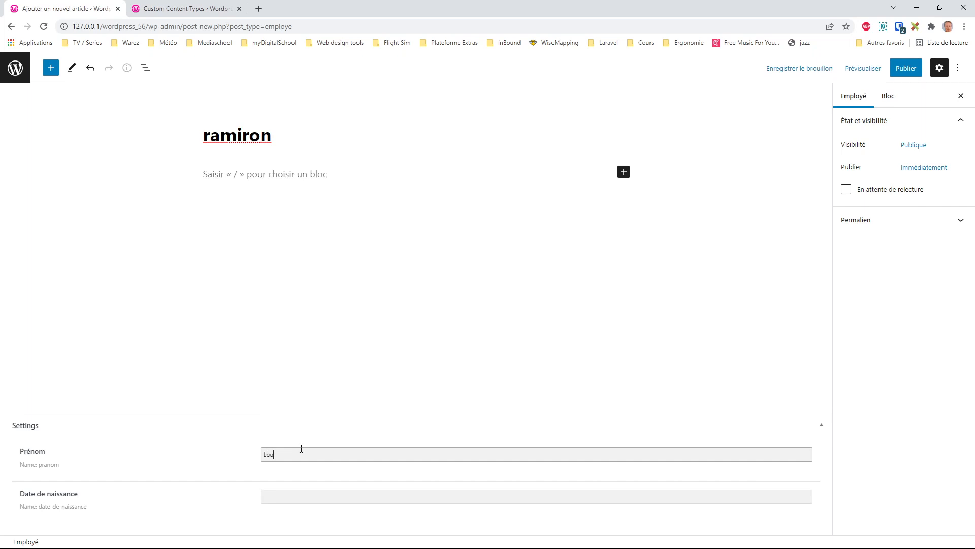
click(301, 501)
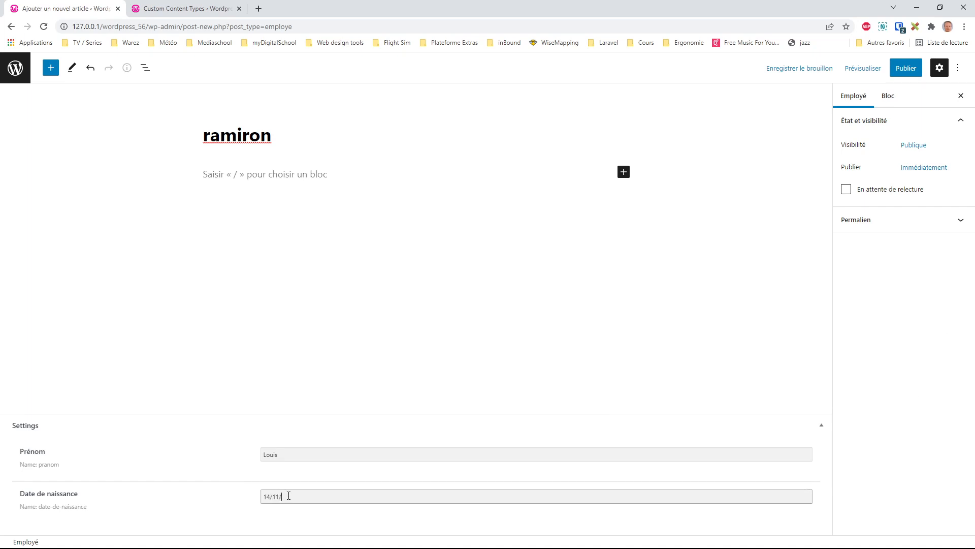
click(909, 68)
click(880, 73)
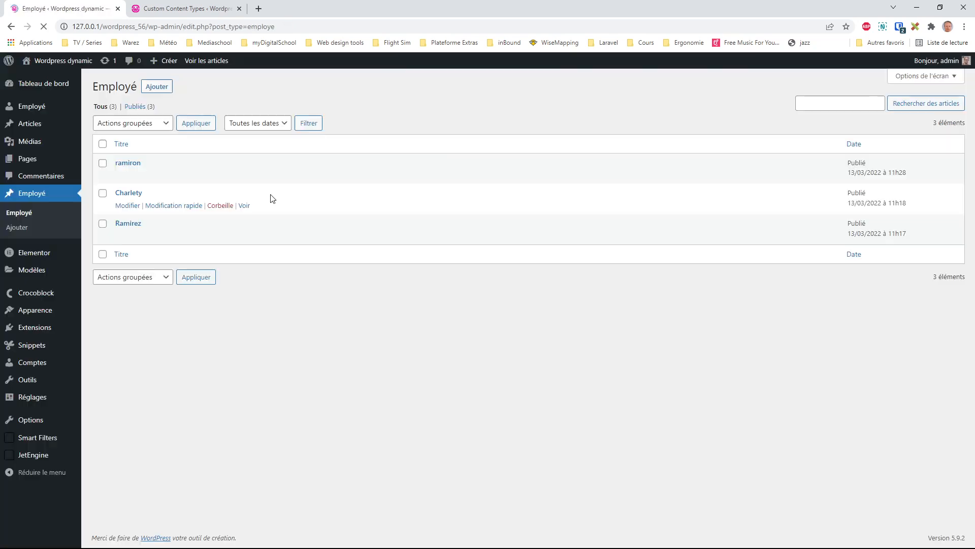
Move the two older Employé entries to the trash with a bulk action, keeping the newly published one.
click(102, 194)
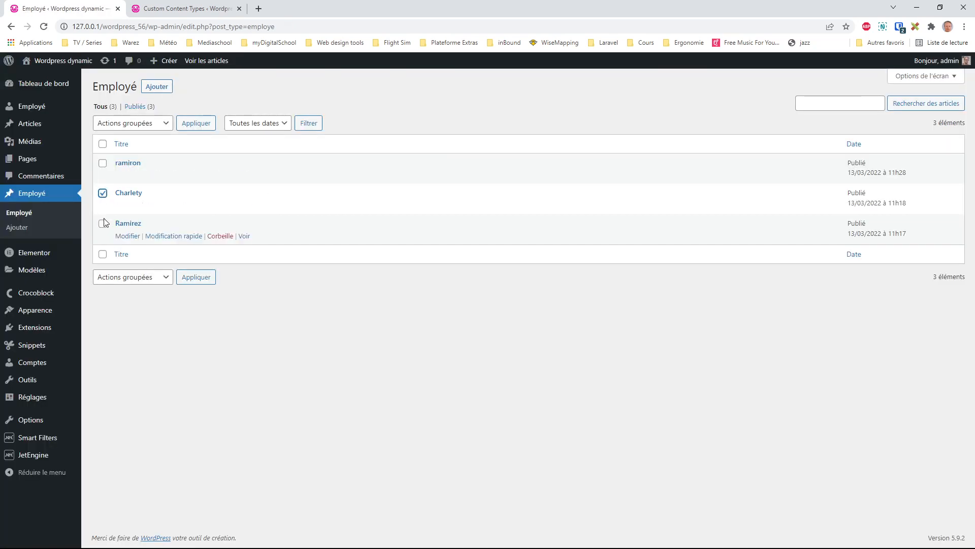
click(103, 223)
click(130, 164)
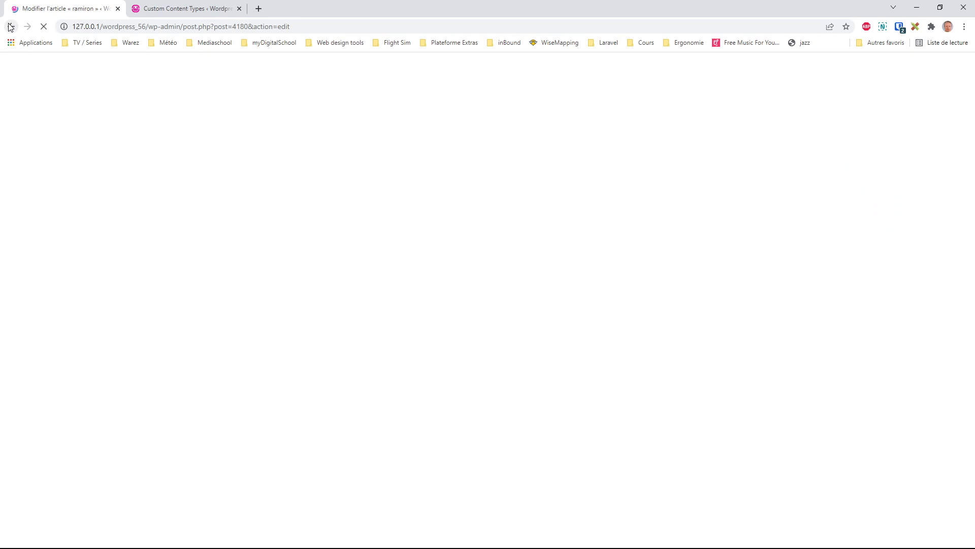
click(10, 27)
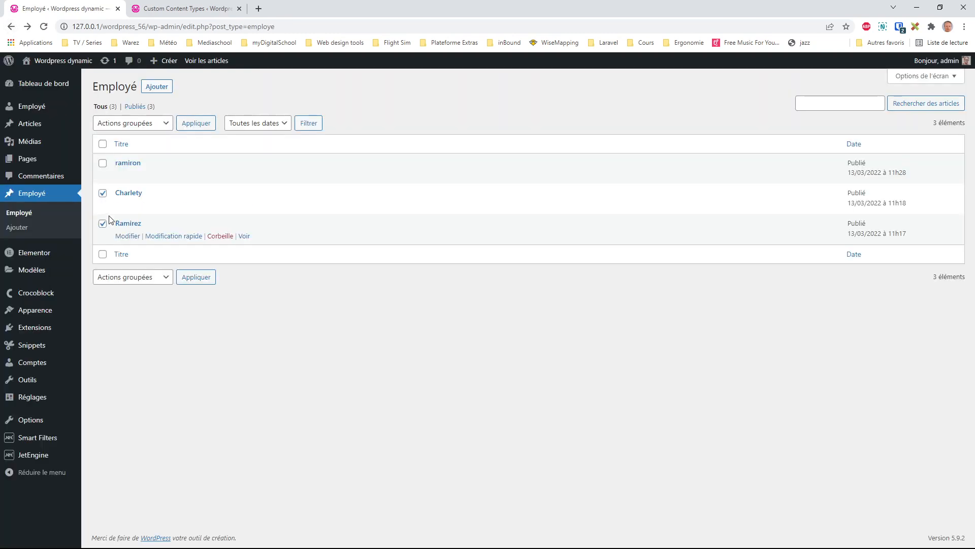
click(148, 124)
click(135, 159)
click(205, 121)
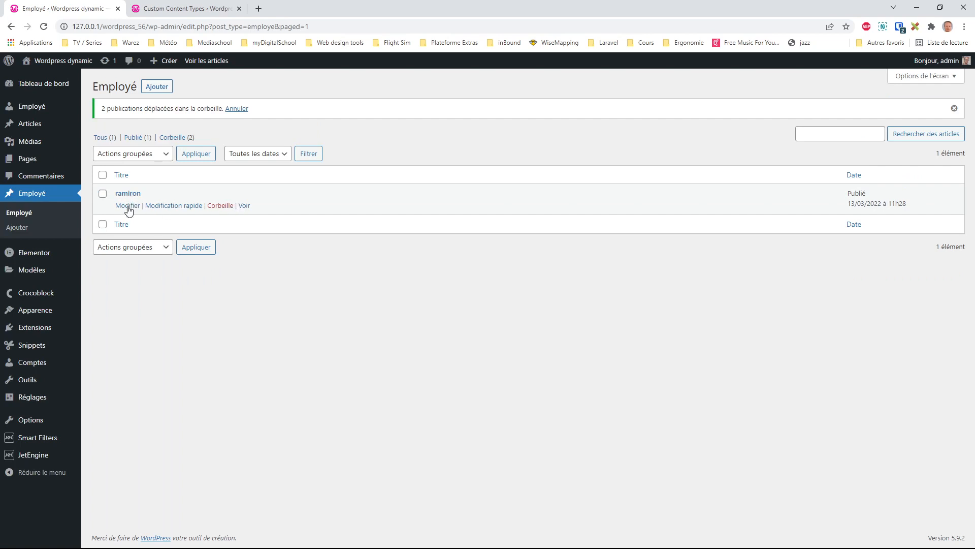
Open the remaining Employé entry to review its title and meta field contents, and return to the entry list.
click(129, 207)
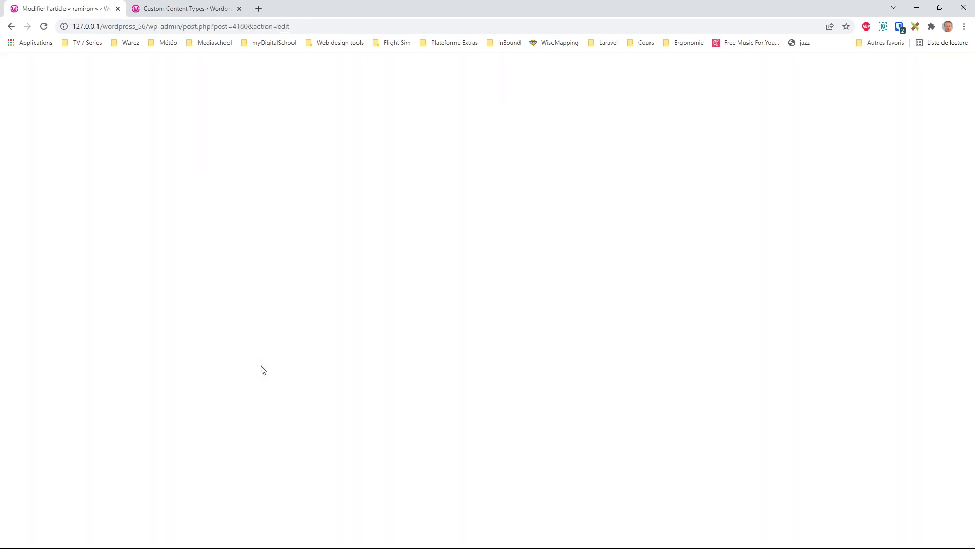
click(12, 69)
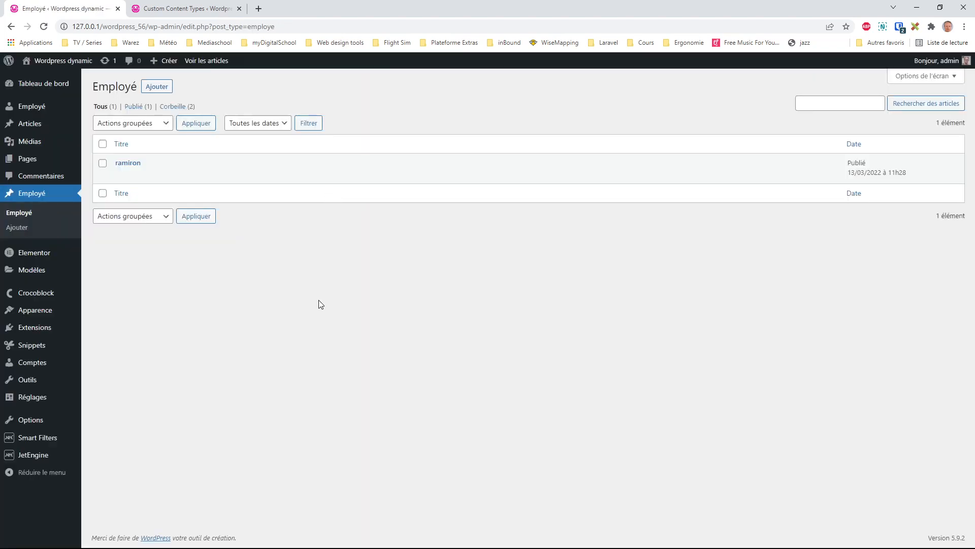
mouse_move(134, 176)
mouse_move(36, 364)
click(126, 178)
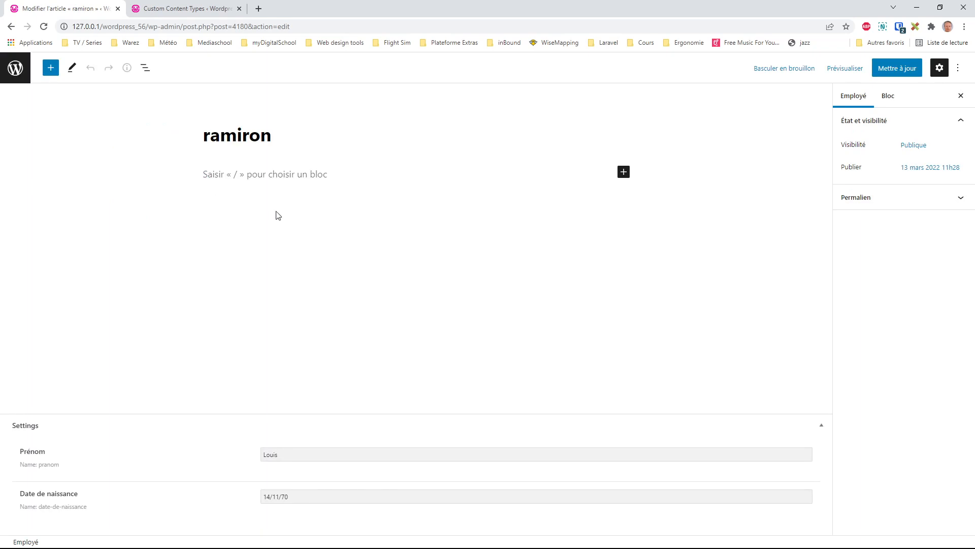
click(14, 72)
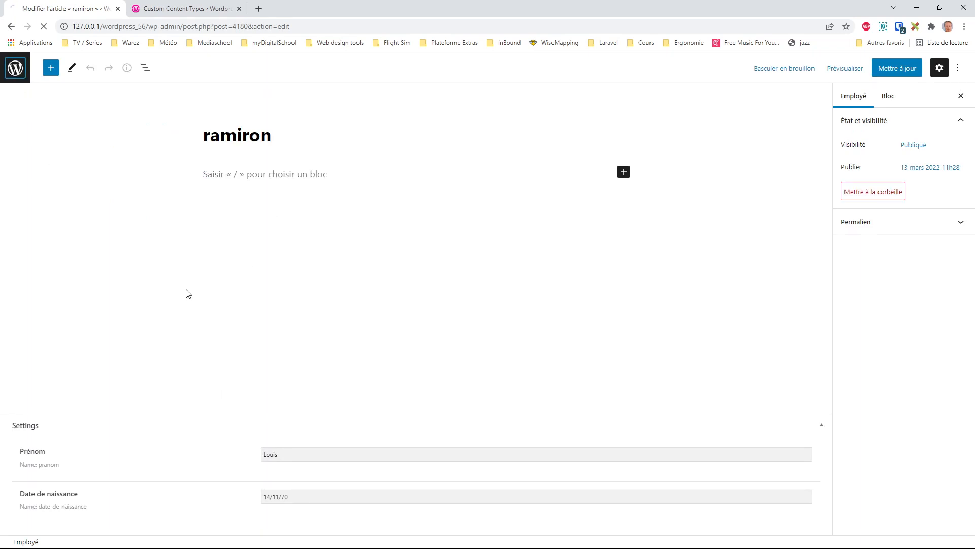
Add a text meta field labelled "e-wallet" with ID e-wallet to the Employé post type in JetEngine and save the post type.
mouse_move(38, 455)
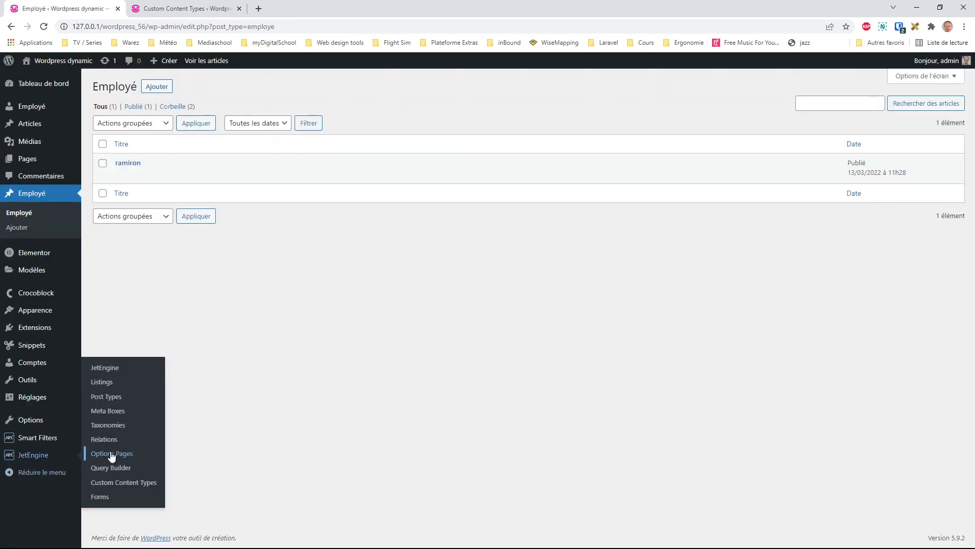
click(106, 396)
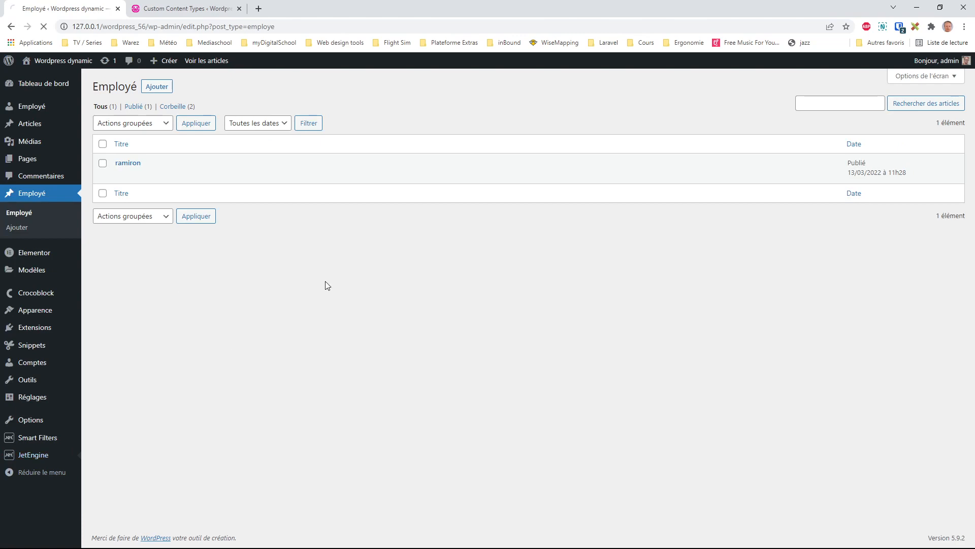
click(115, 145)
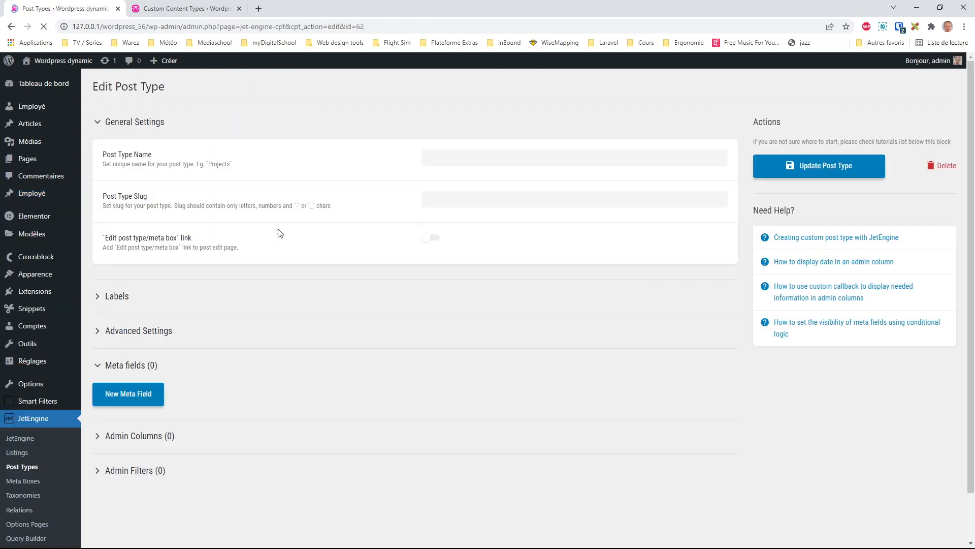
click(142, 486)
scroll(277, 456, down, 3)
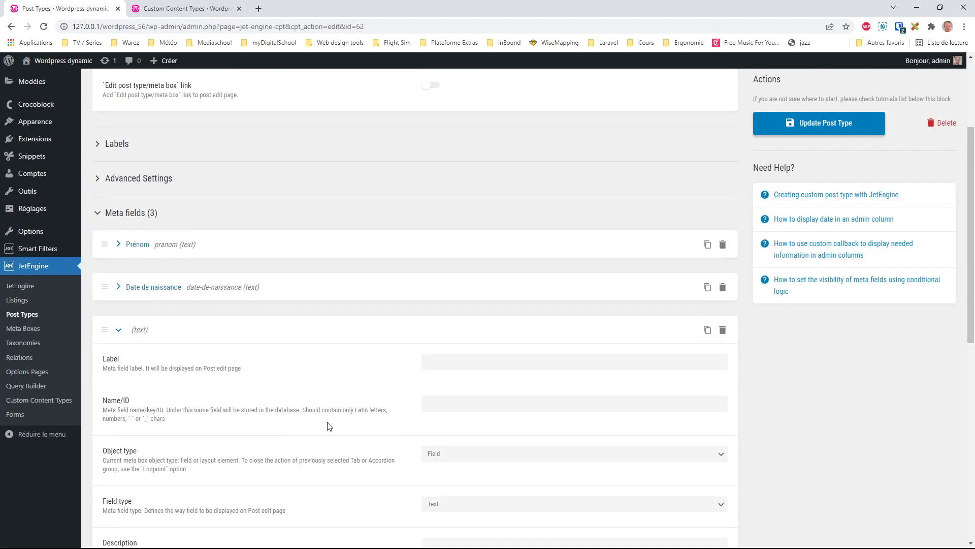
click(470, 362)
text(e-wallet)
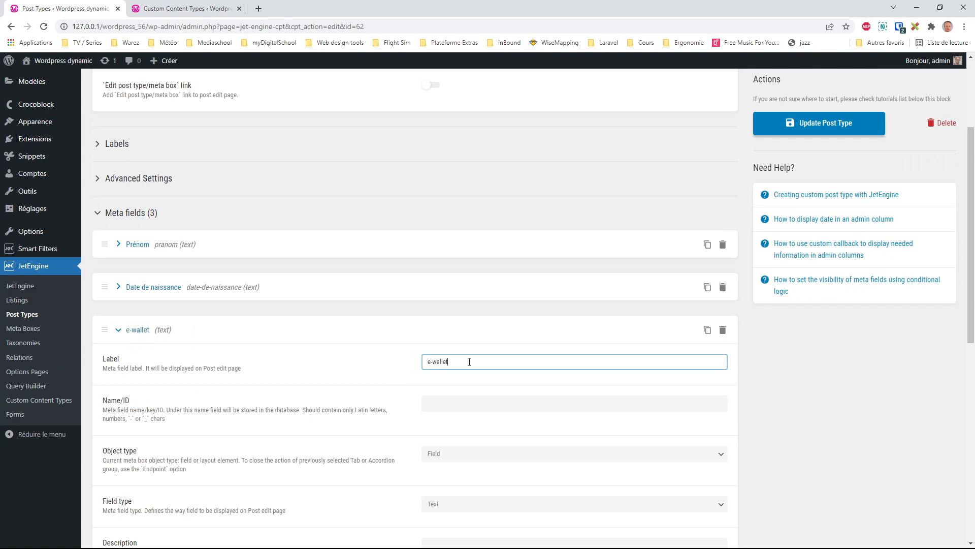
key(Tab)
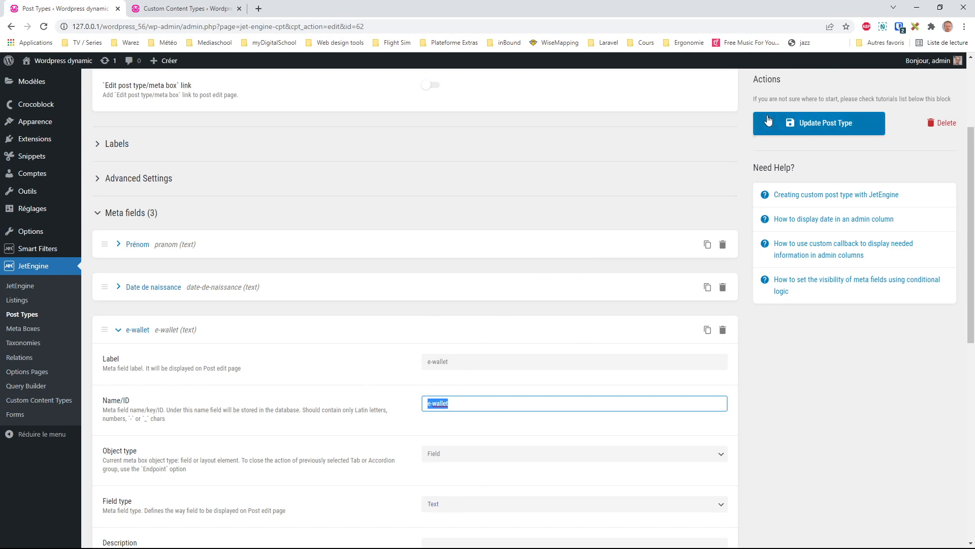
click(831, 131)
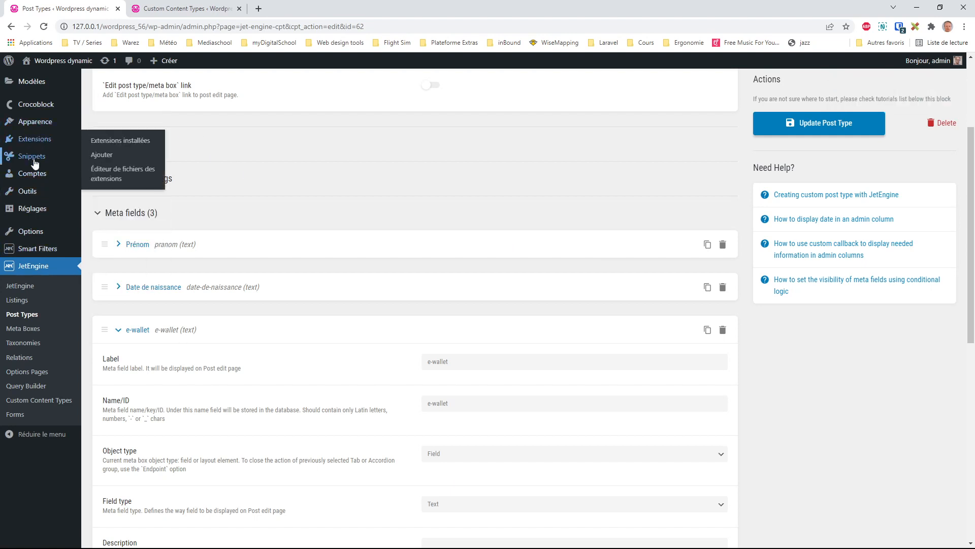
Open the published Employé entry, set its e-wallet field to 107, update the entry and return to the entry list.
scroll(31, 173, up, 3)
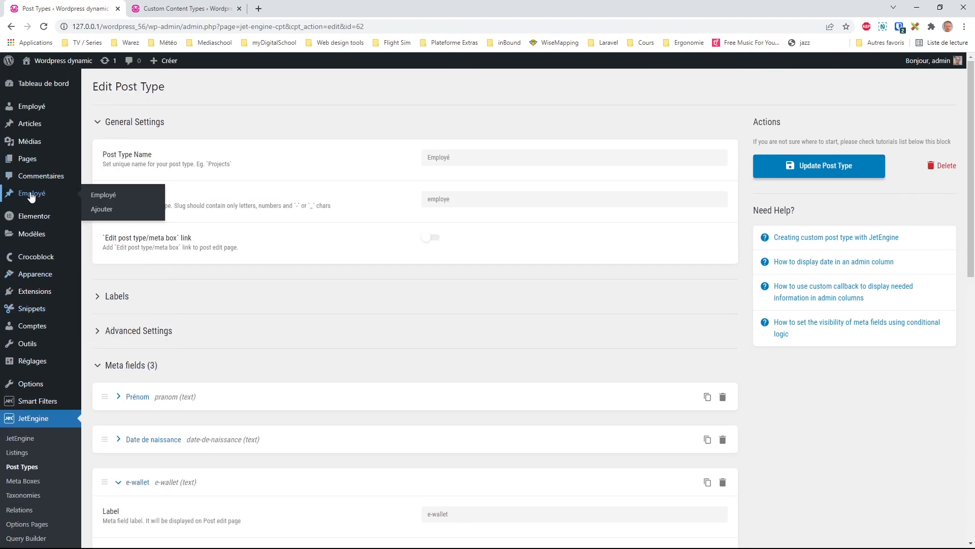
click(107, 196)
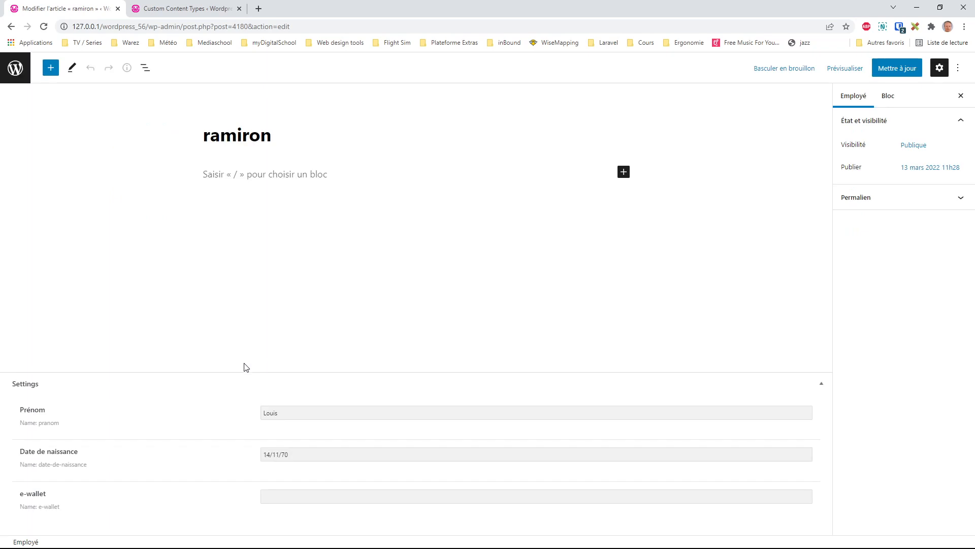
click(279, 496)
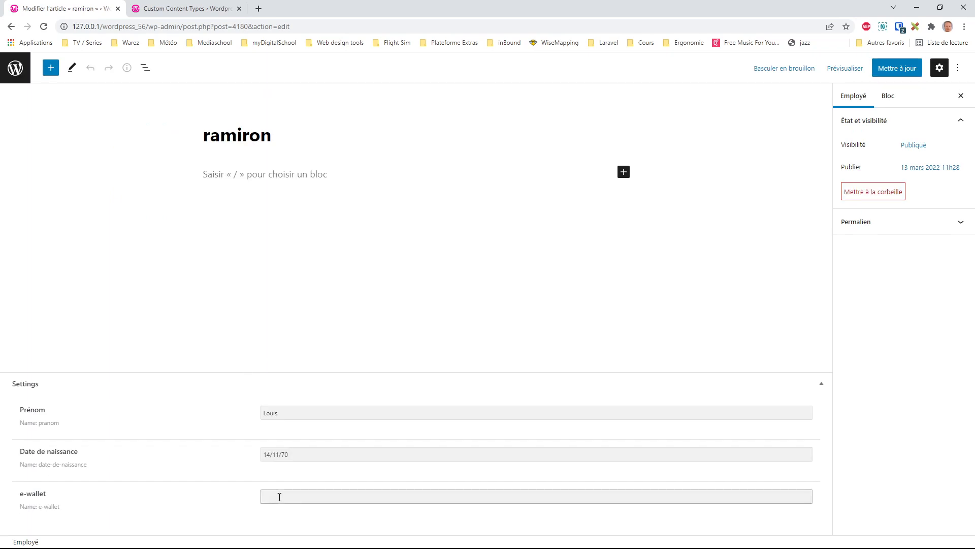
click(898, 71)
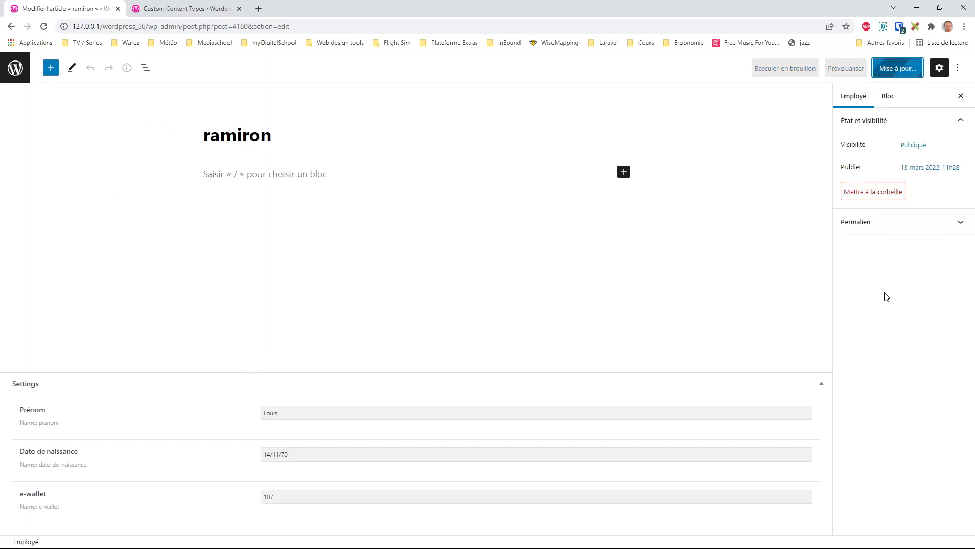
click(16, 68)
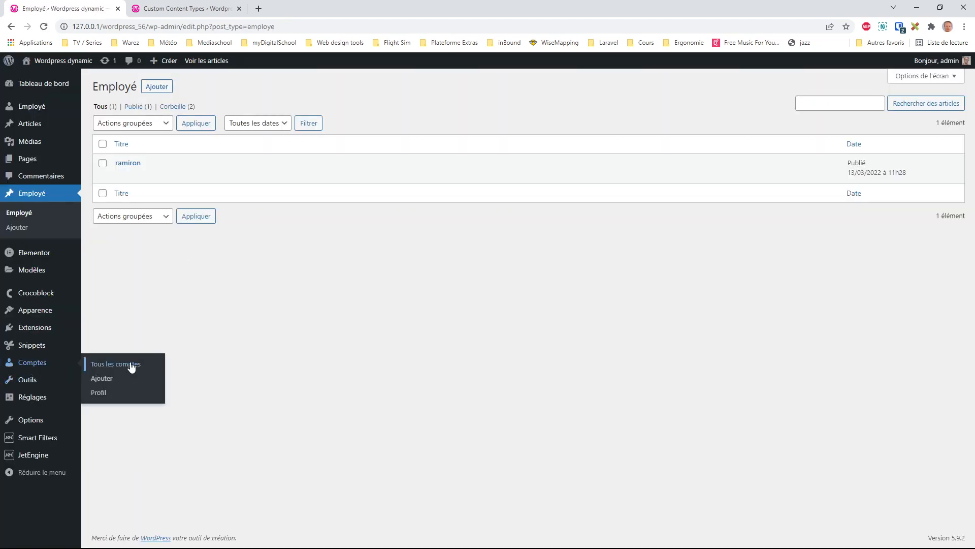
Open the first editor account from the user accounts list and examine the fields on its profile page.
click(132, 364)
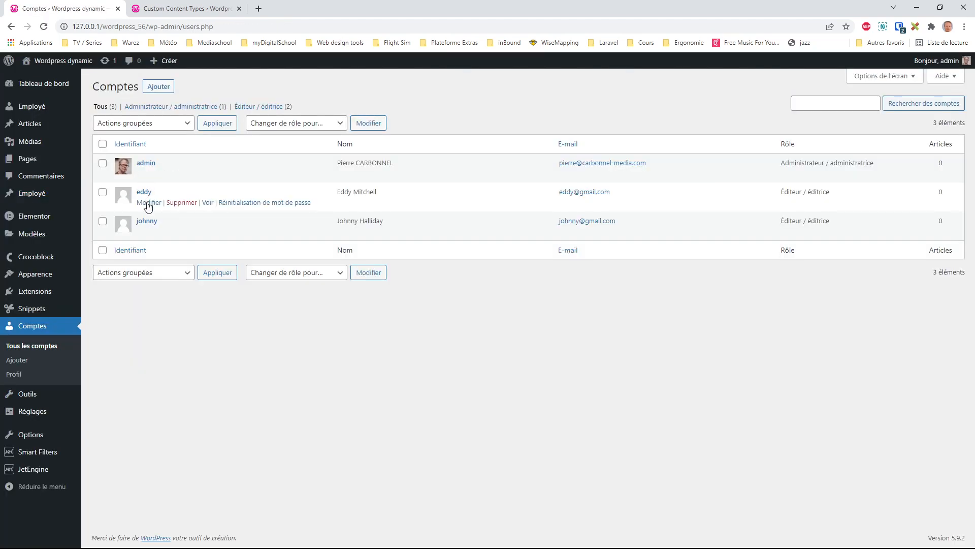
click(146, 202)
scroll(567, 370, down, 15)
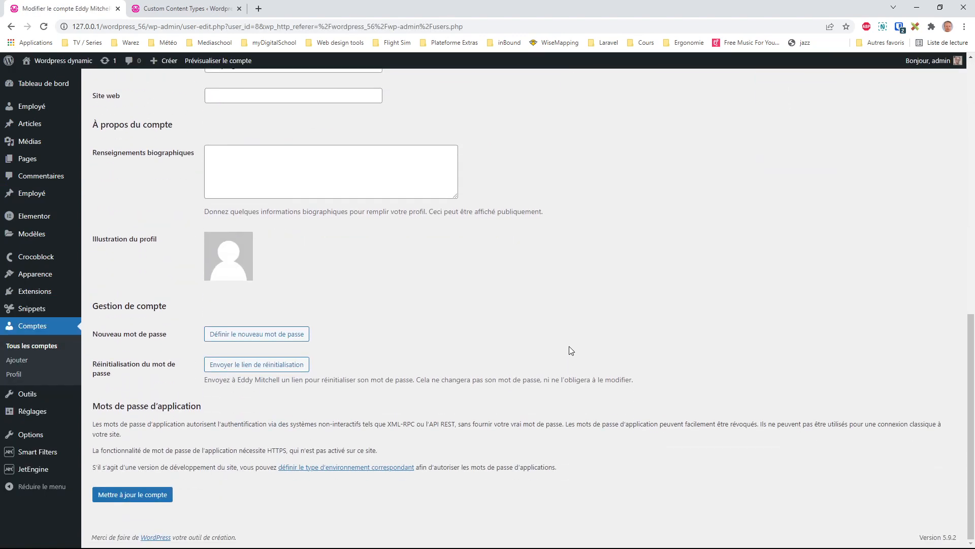
scroll(533, 352, up, 2)
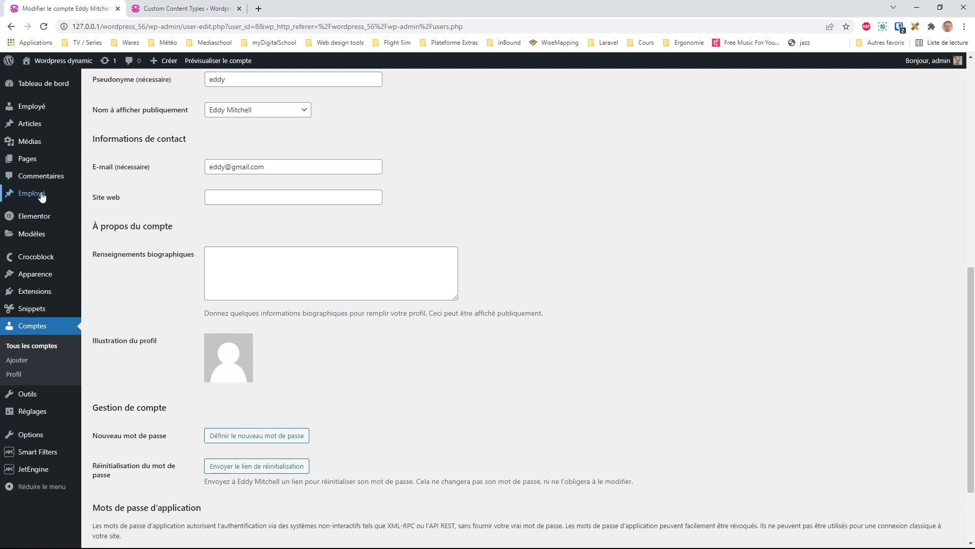
Open the Employé post type in JetEngine and delete its e-wallet meta field.
mouse_move(33, 469)
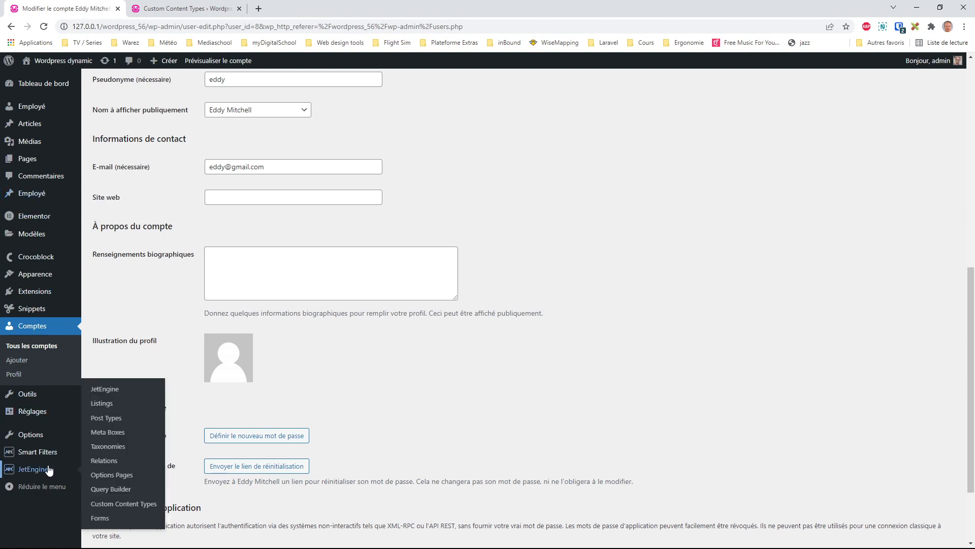
click(118, 418)
click(115, 143)
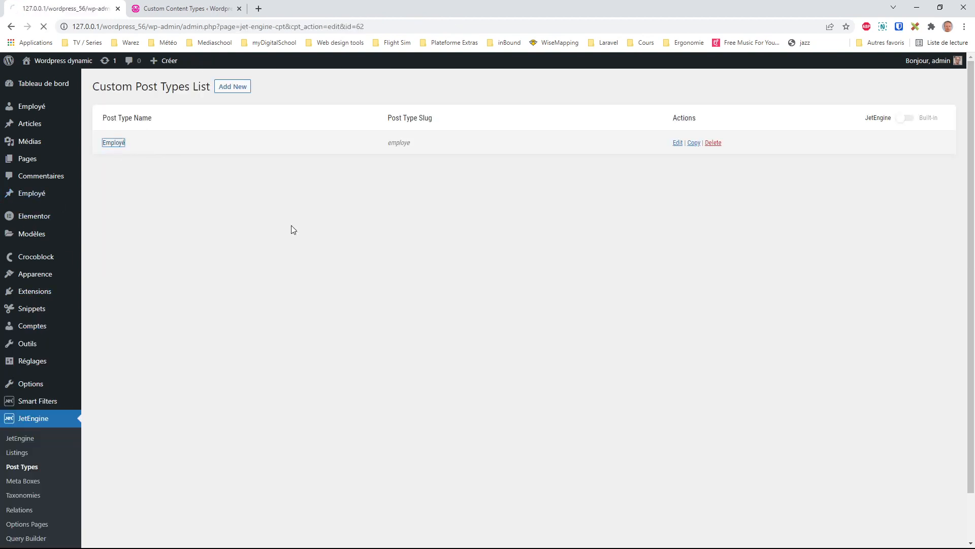
scroll(244, 346, down, 2)
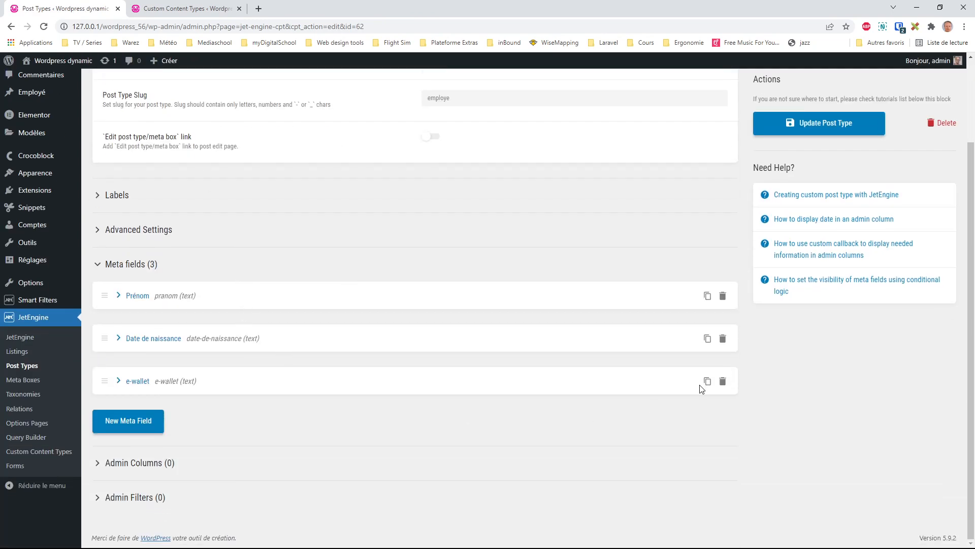
click(723, 381)
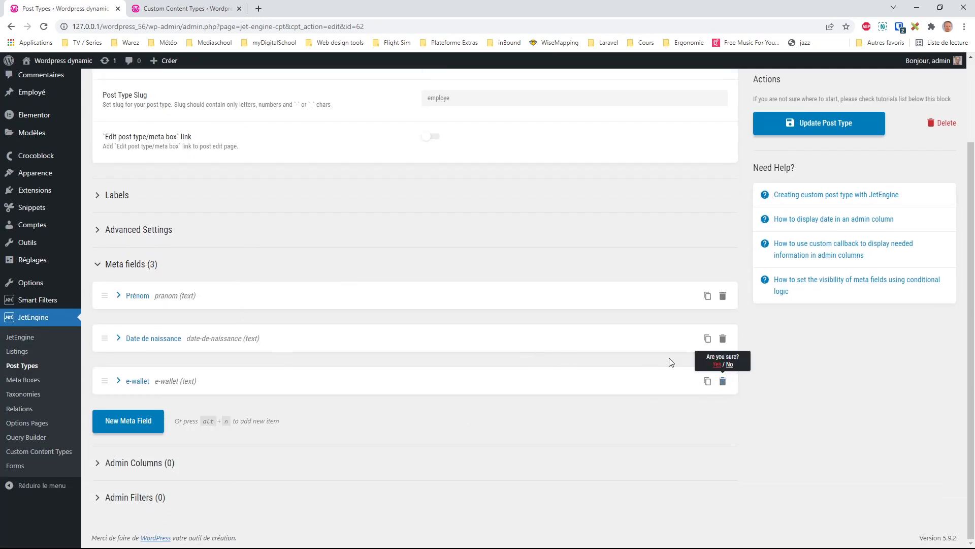
click(716, 364)
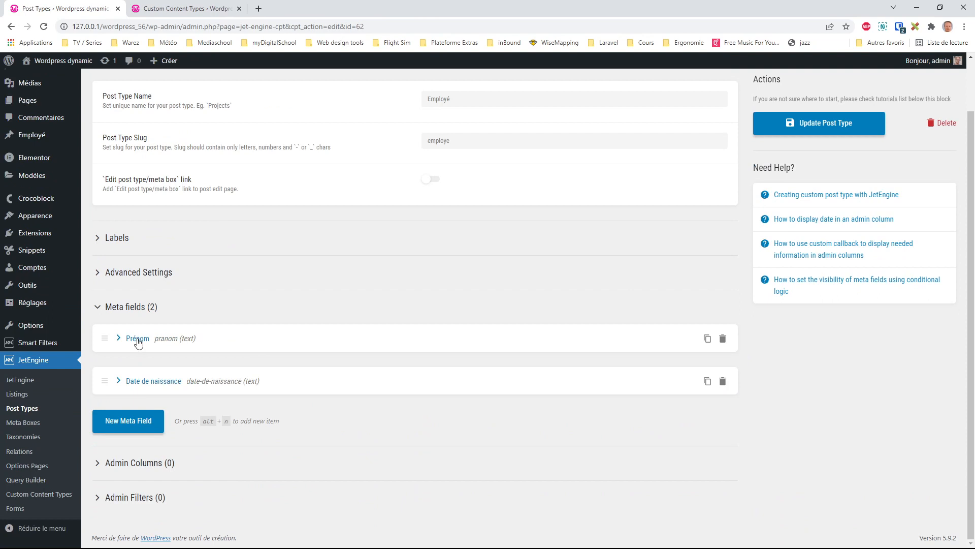
Correct the Name/ID of the Prénom meta field to "prenom" and save the Employé post type.
click(168, 339)
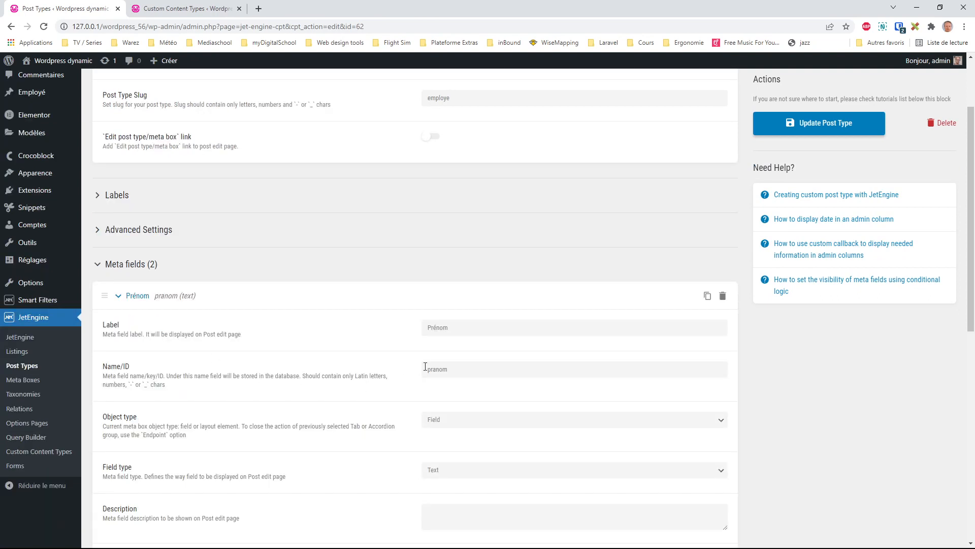
drag(432, 368, 437, 368)
text(e)
click(767, 407)
click(796, 132)
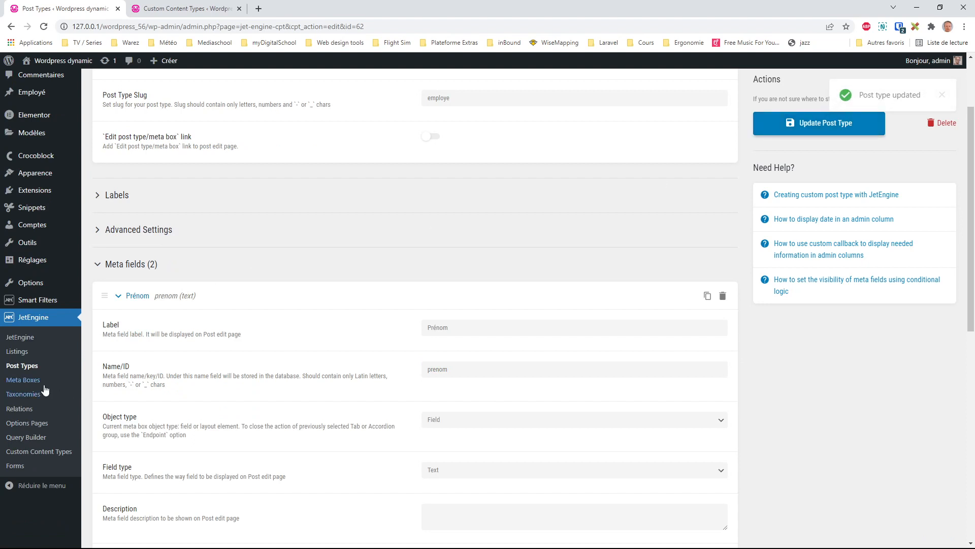
Start a new JetEngine meta box titled "Additional meta fields" that applies to Post.
click(28, 383)
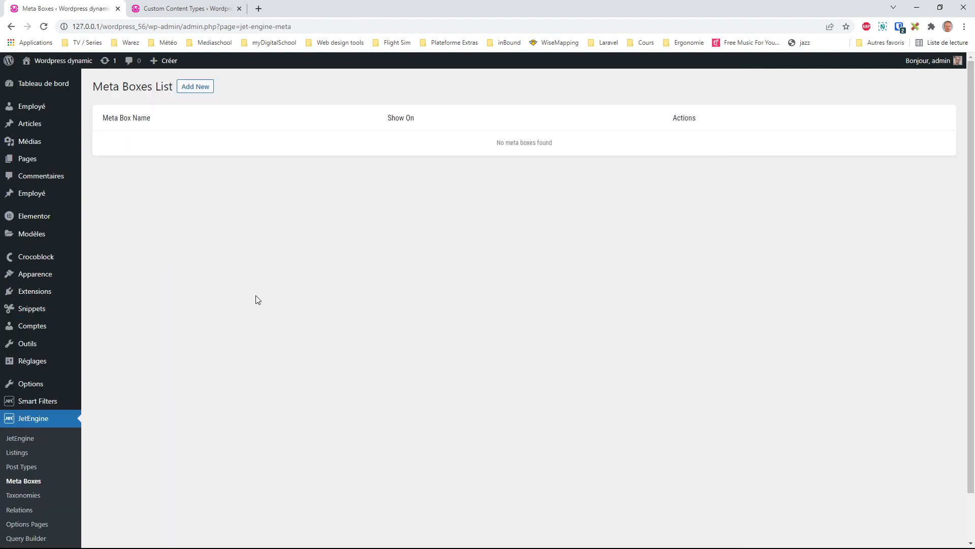
click(199, 88)
click(477, 163)
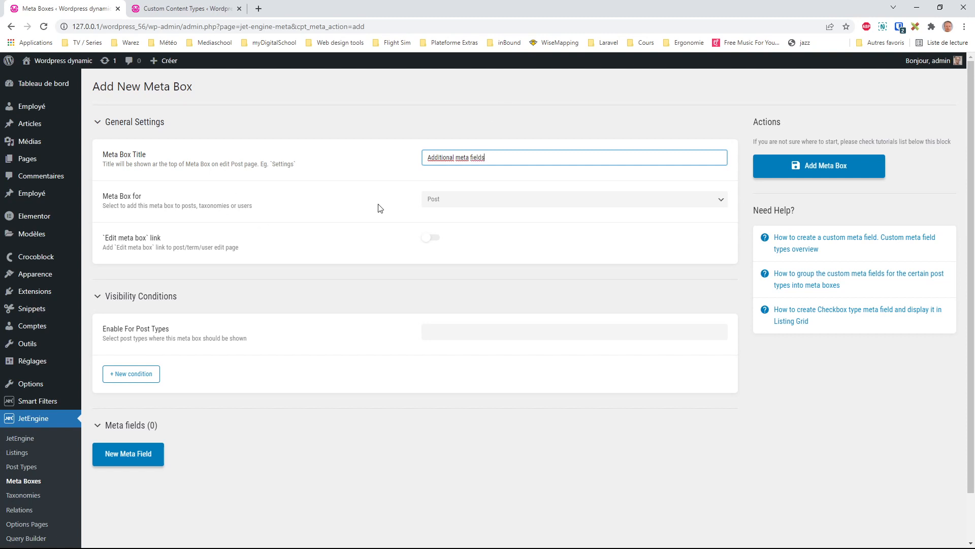
click(437, 206)
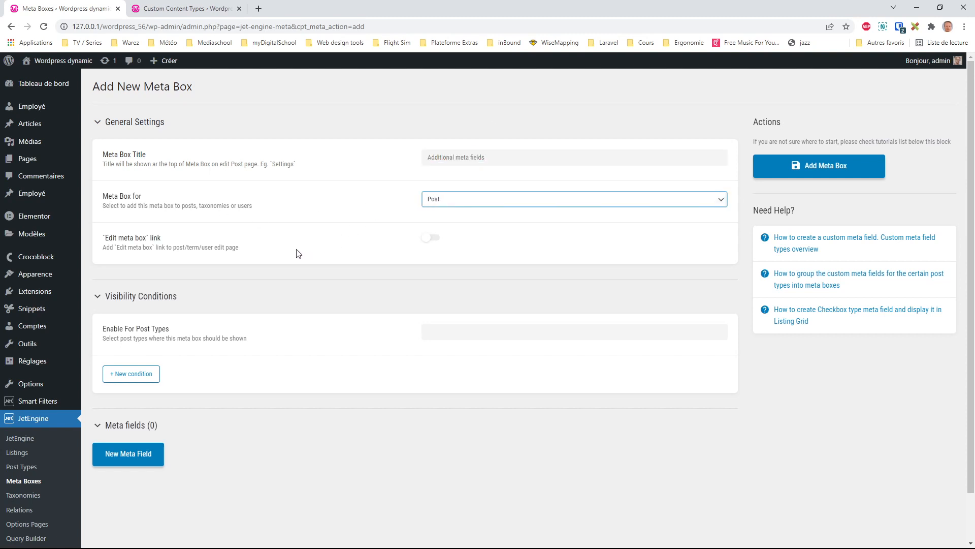
click(332, 503)
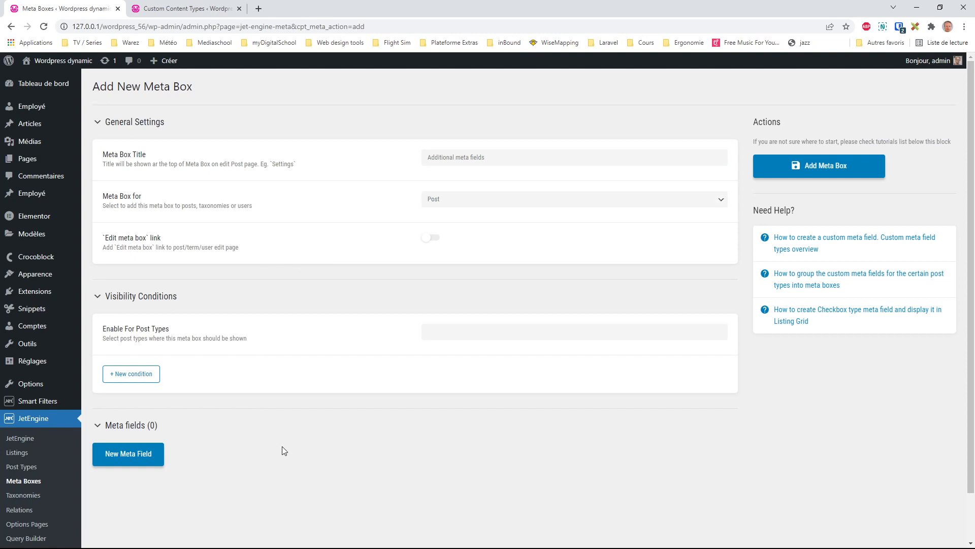
Add a text meta field with label and ID "e-wallet" to the new meta box and save the meta box.
click(122, 456)
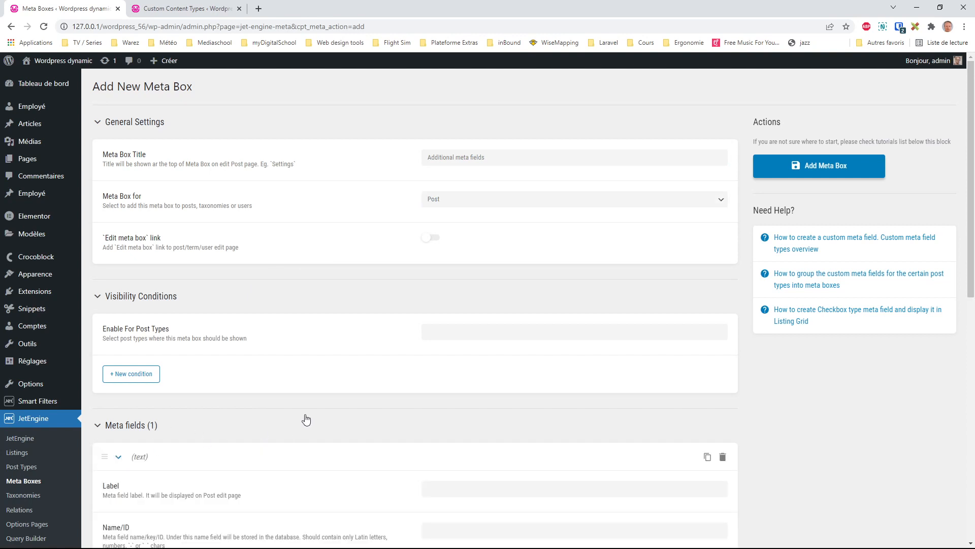
scroll(270, 417, down, 2)
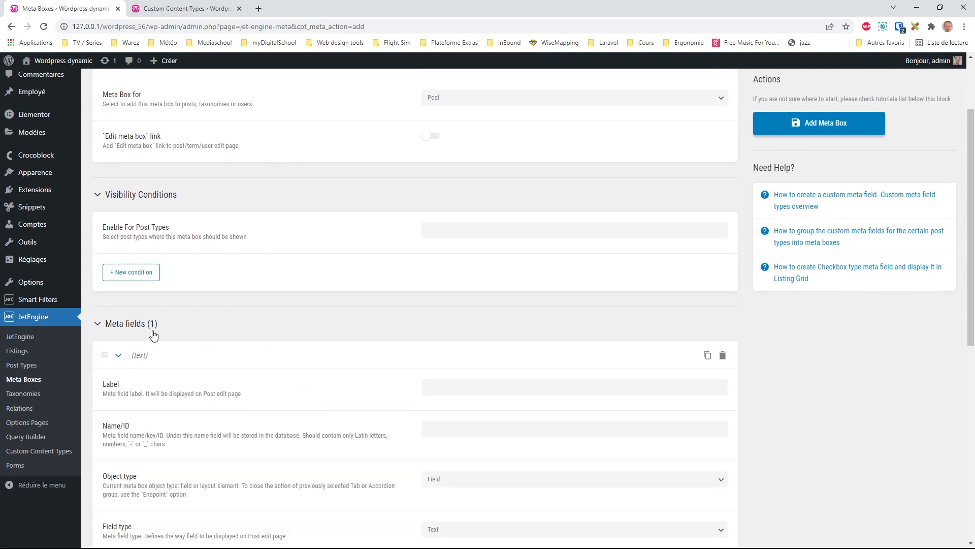
scroll(191, 331, down, 2)
scroll(191, 331, down, 1)
click(476, 289)
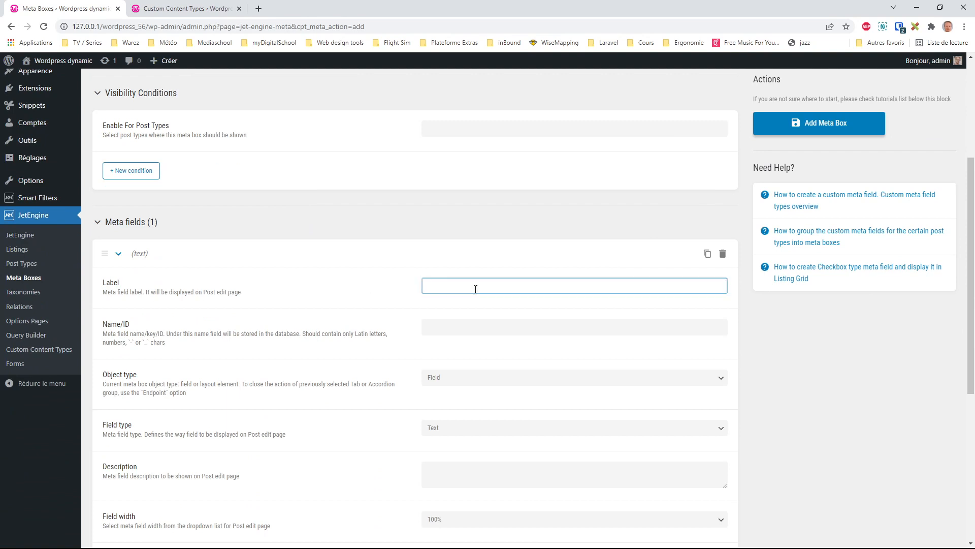
text(e-wallet)
key(Tab)
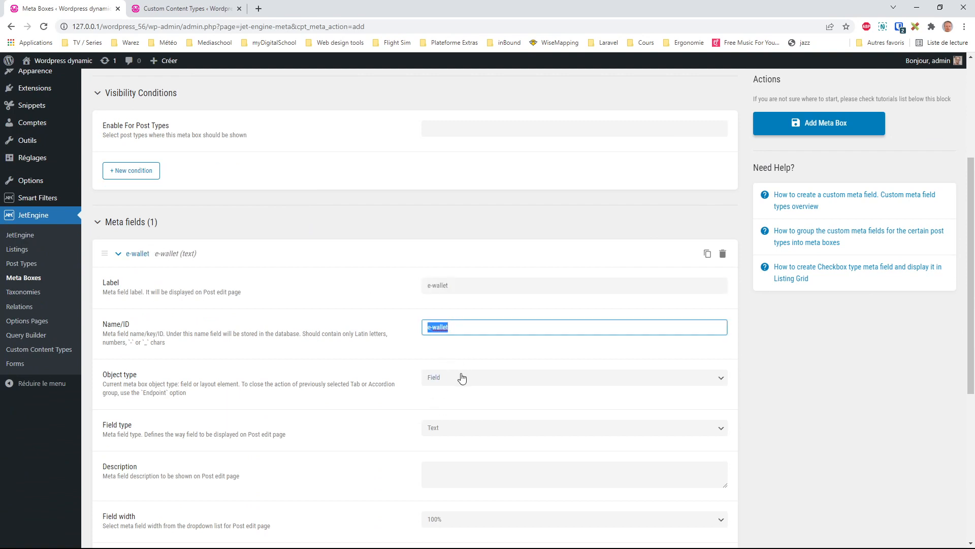
scroll(463, 380, down, 2)
scroll(464, 381, down, 4)
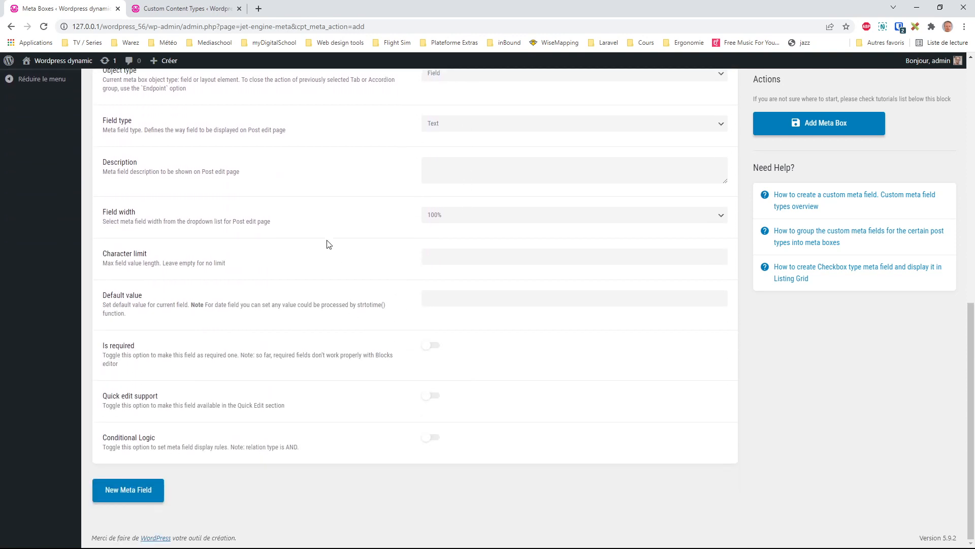
scroll(320, 190, up, 4)
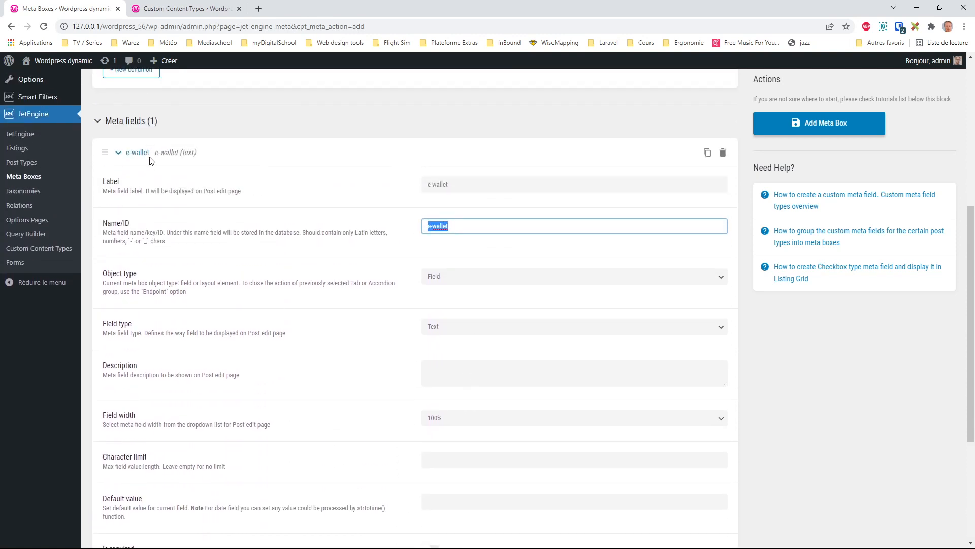
click(813, 129)
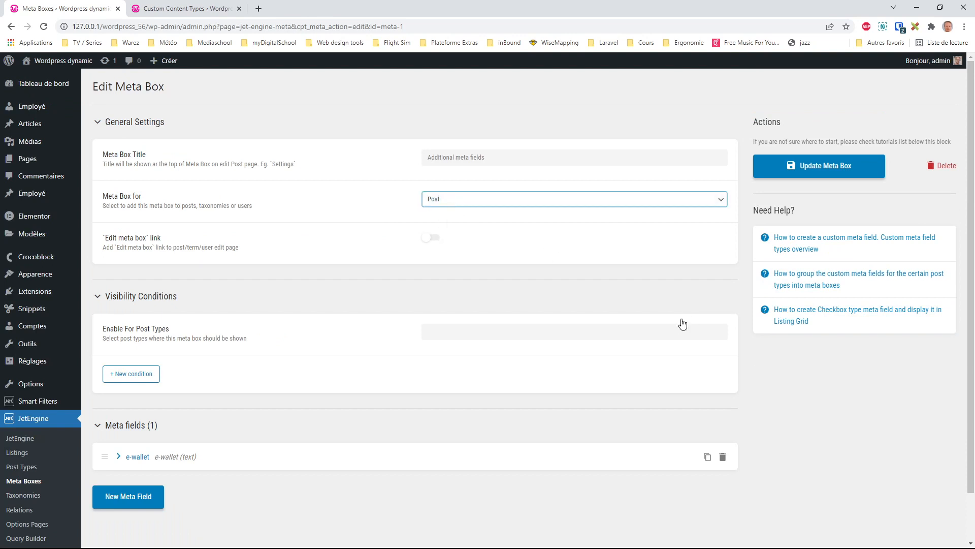
Review the post types the saved meta box can be enabled for, without choosing any.
click(468, 334)
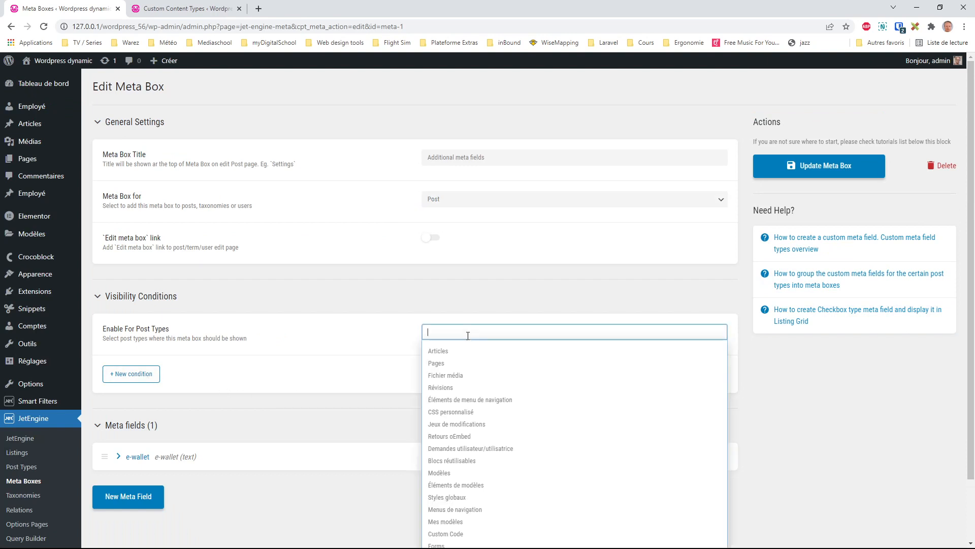
click(828, 387)
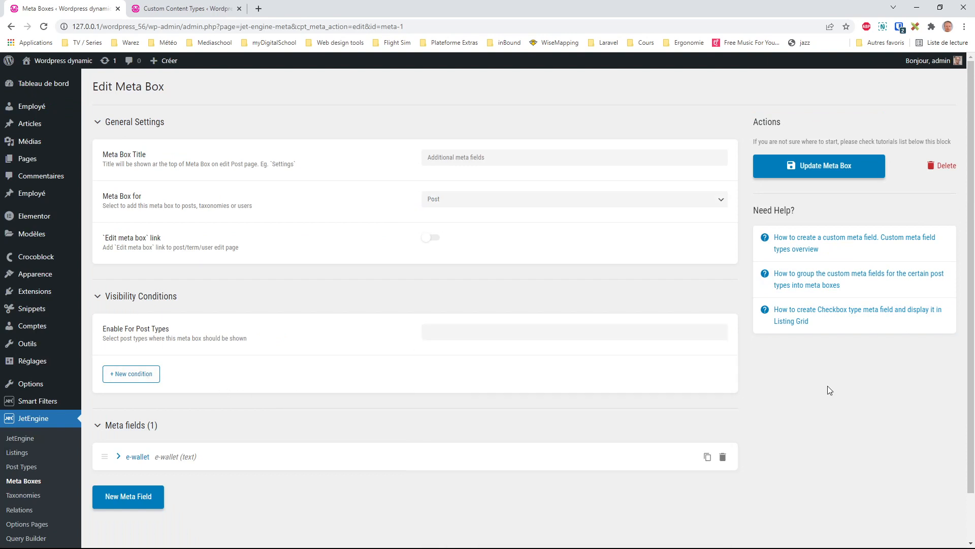
Enable the Additional meta fields meta box for the Employé post type in its visibility conditions.
click(450, 207)
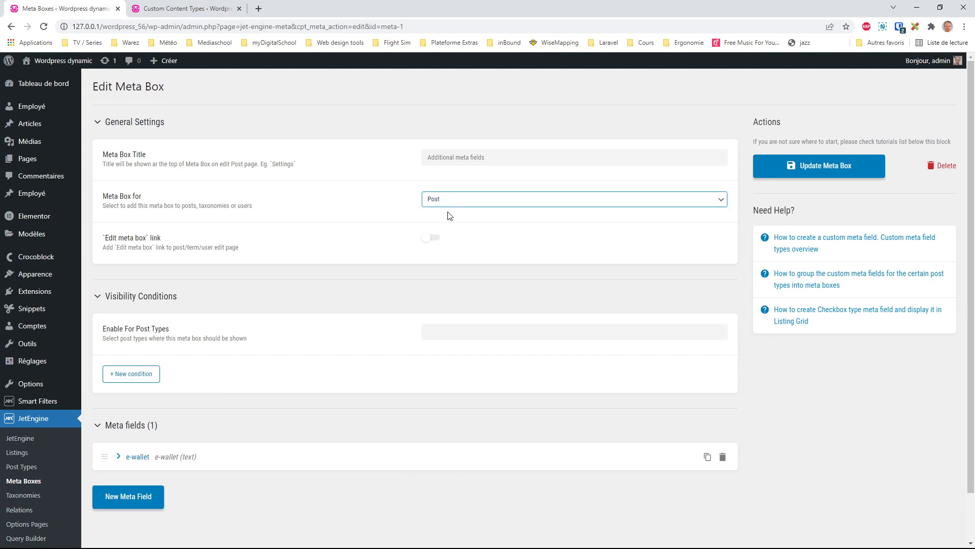
click(463, 334)
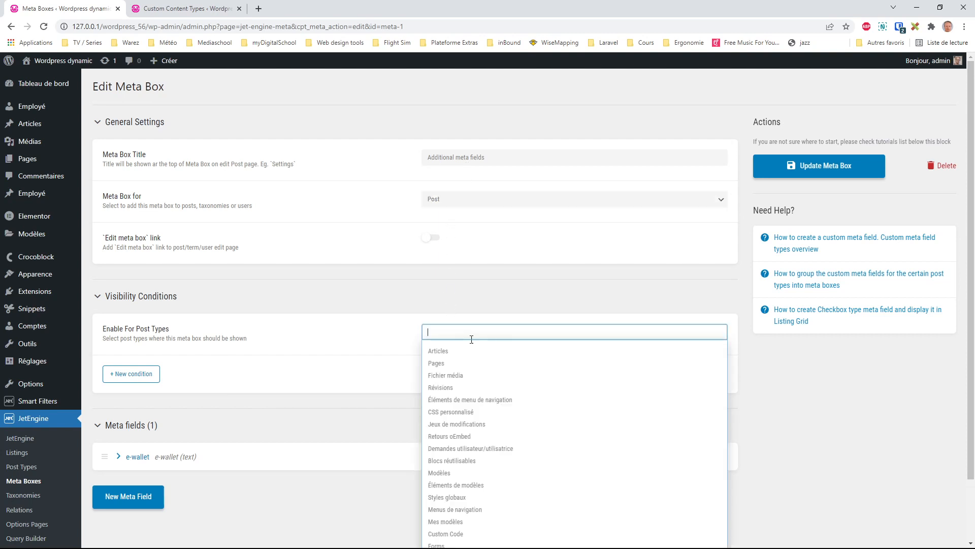
scroll(487, 345, down, 2)
click(454, 515)
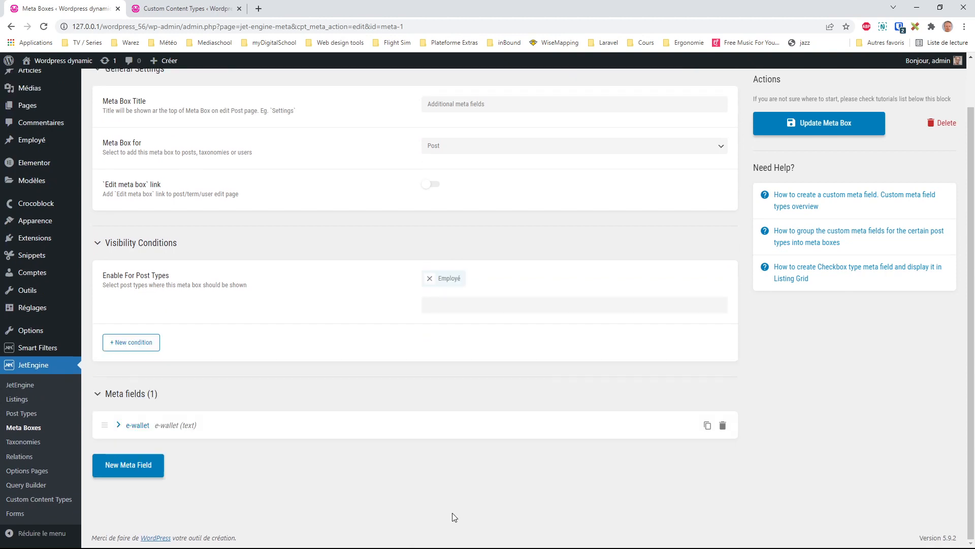
click(449, 305)
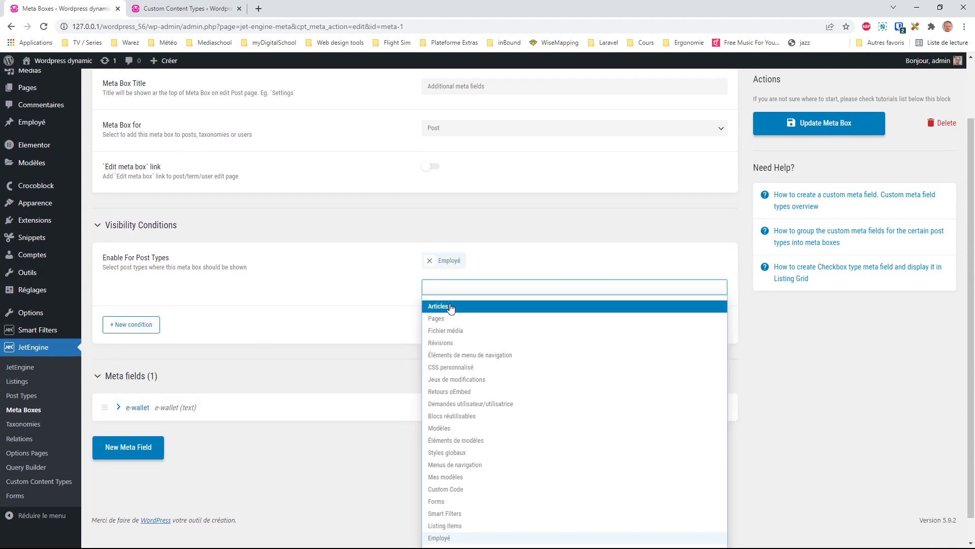
scroll(477, 407, down, 1)
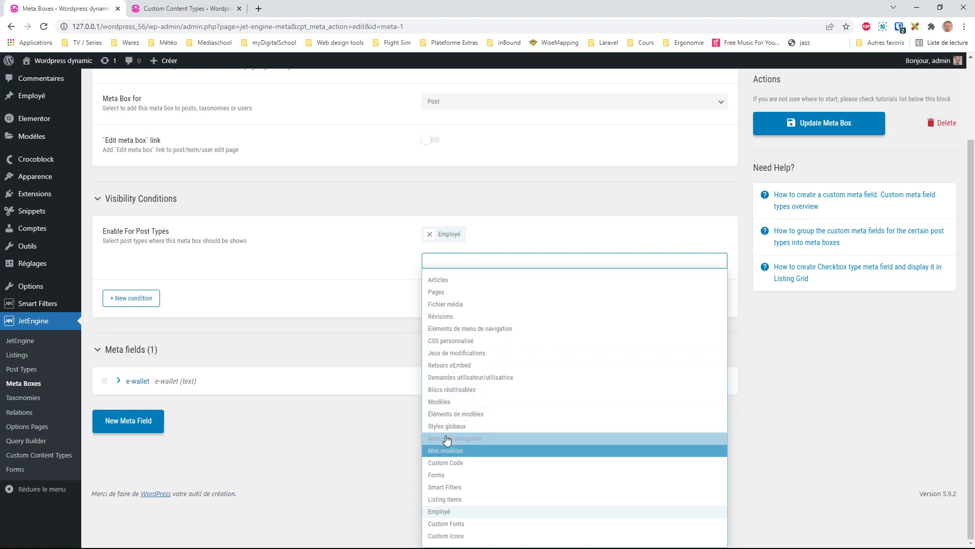
click(776, 357)
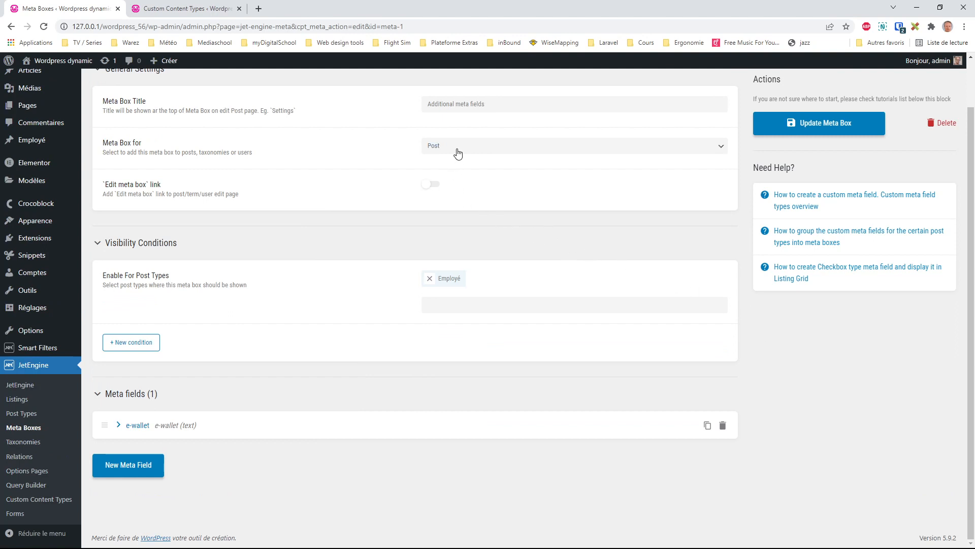
Switch the meta box target to User to check its visibility options, and set it back to Post.
click(455, 180)
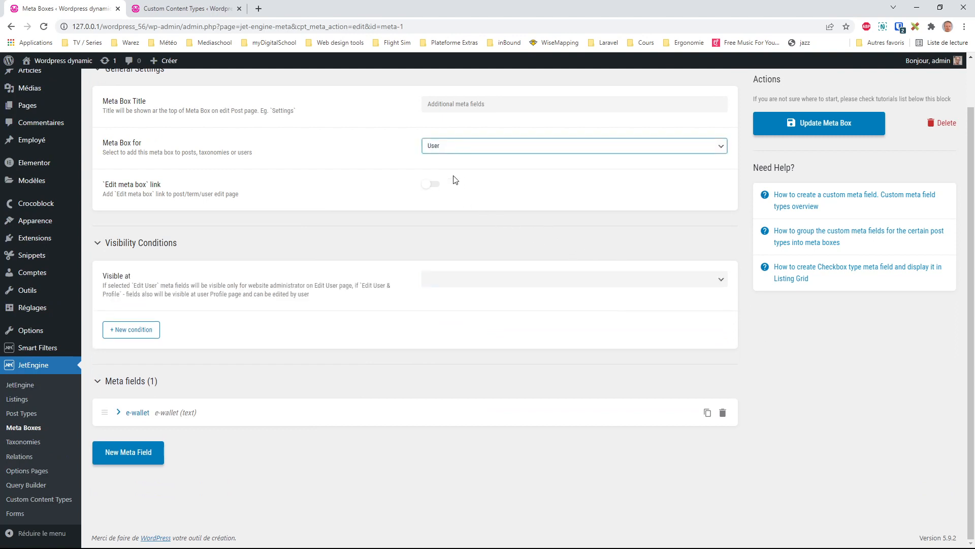
click(466, 278)
click(449, 149)
click(454, 162)
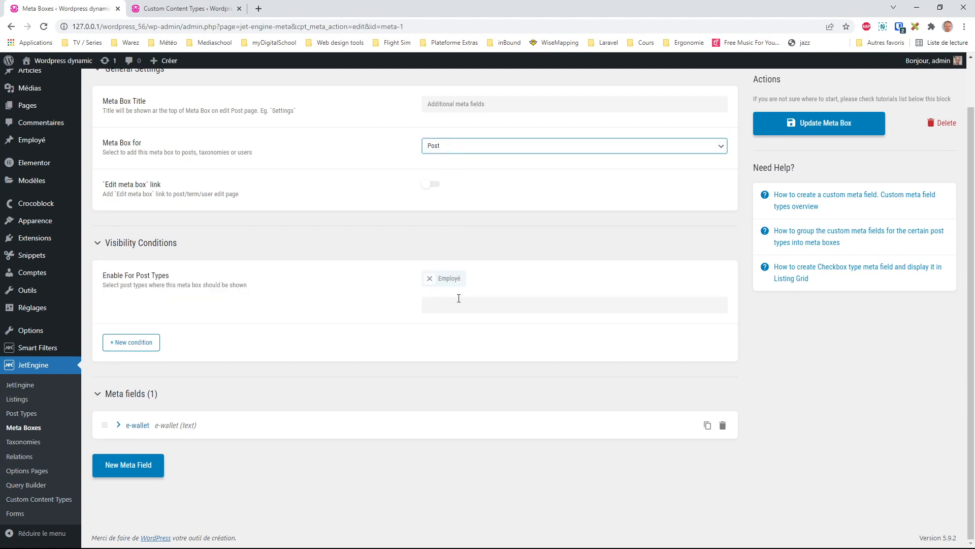
Add Articles to the post types the meta box is enabled for and update the meta box.
click(460, 305)
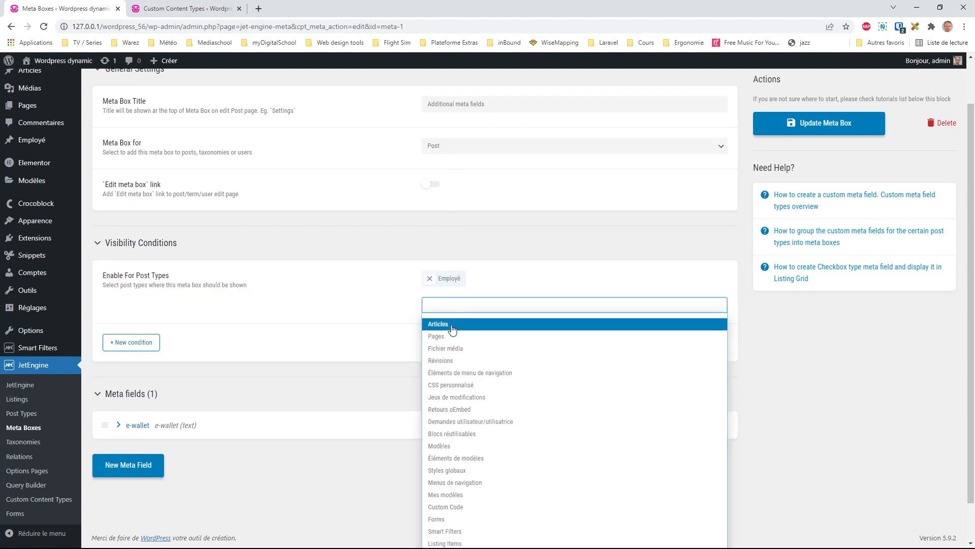
click(452, 324)
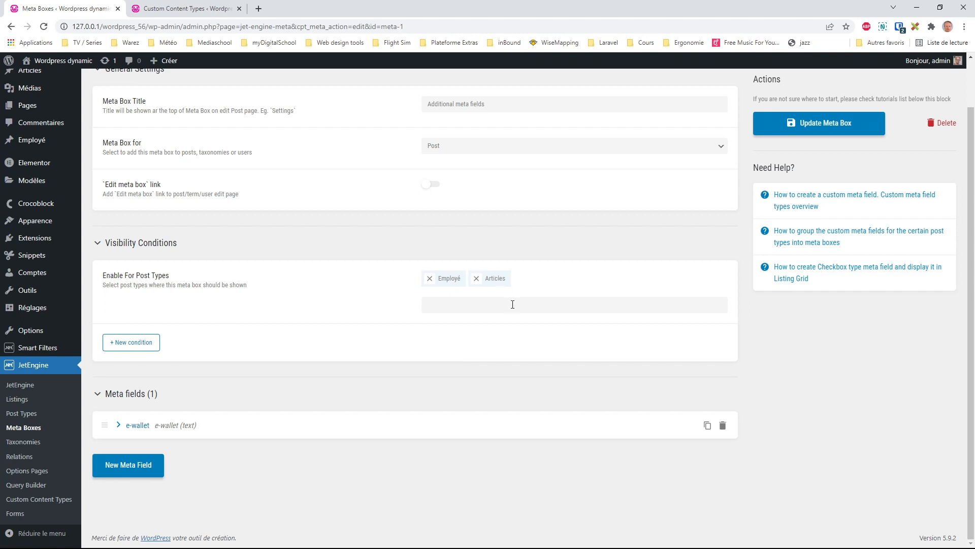
click(460, 147)
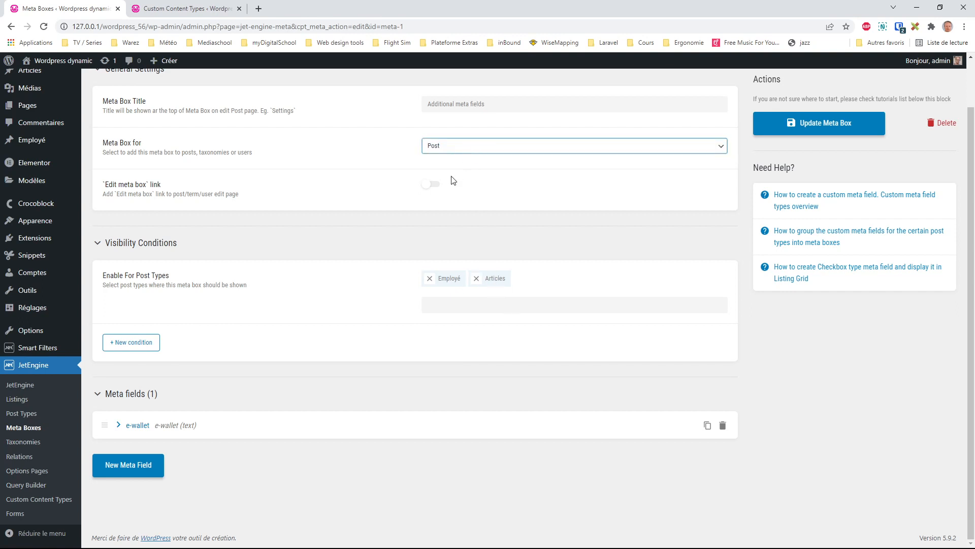
click(869, 375)
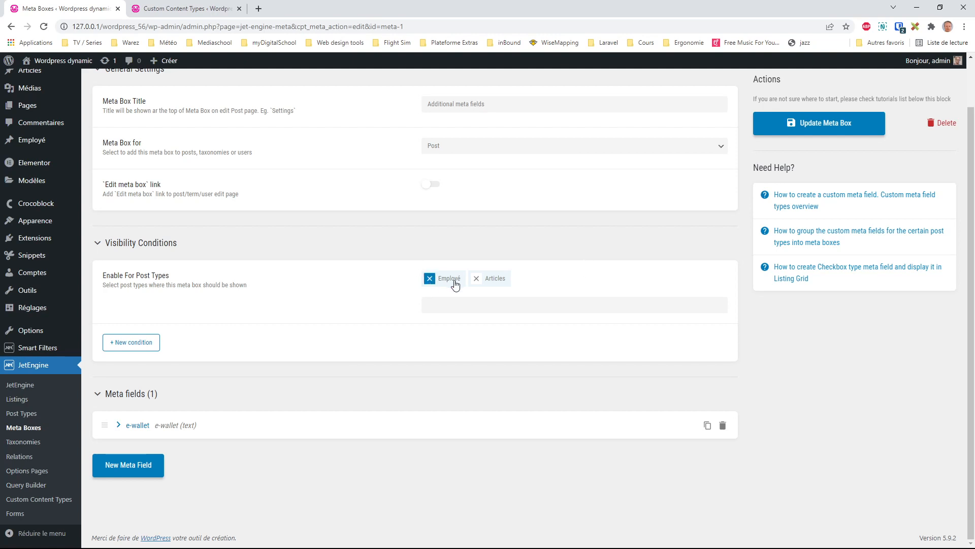
click(827, 133)
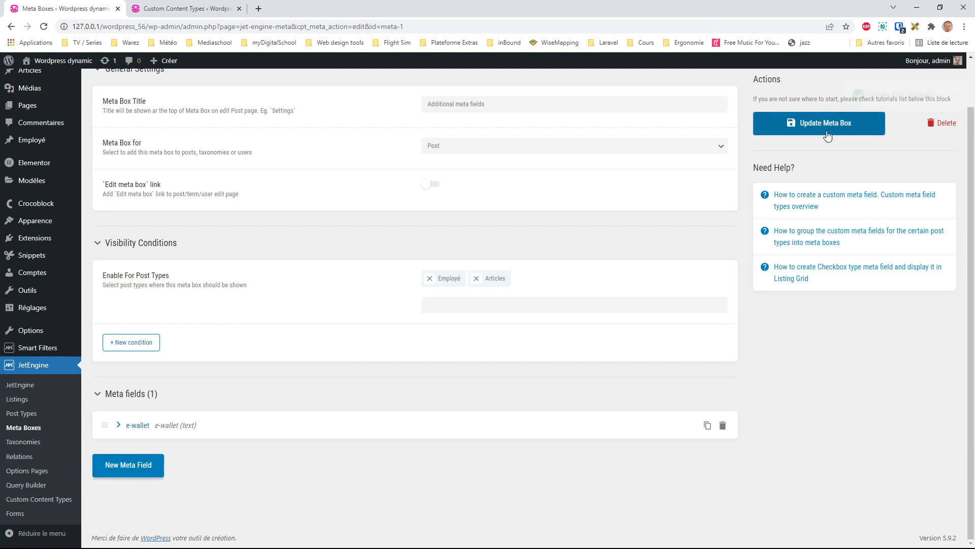
Check the e-wallet field in the existing Employé entry and leave the entry editor.
click(56, 150)
click(127, 175)
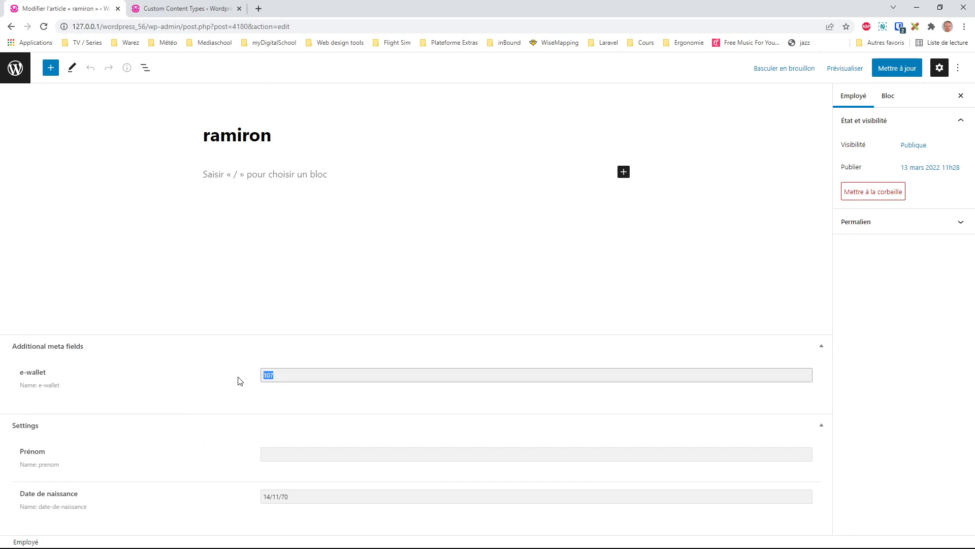
click(16, 69)
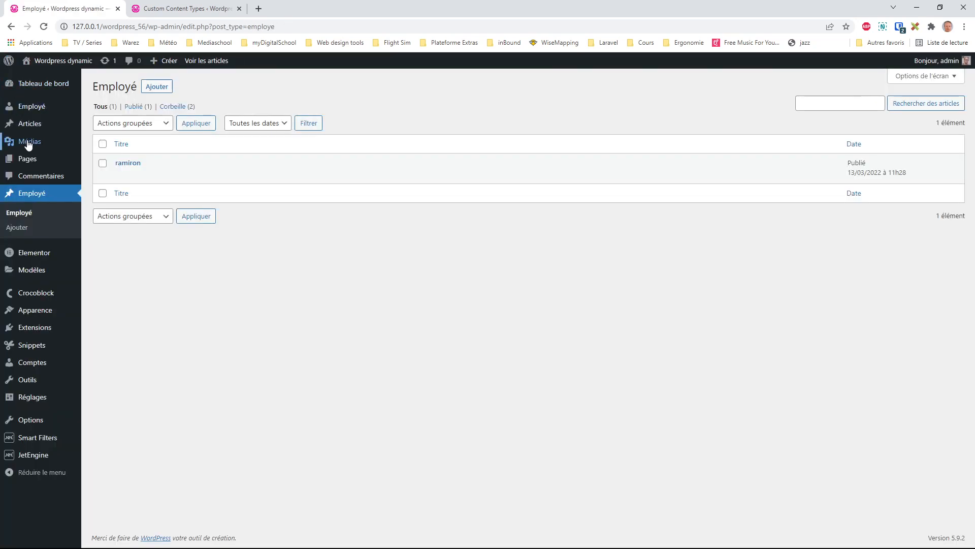
Start a new article, try the value 105 in its e-wallet field, and return to the article list without saving.
mouse_move(30, 123)
click(116, 126)
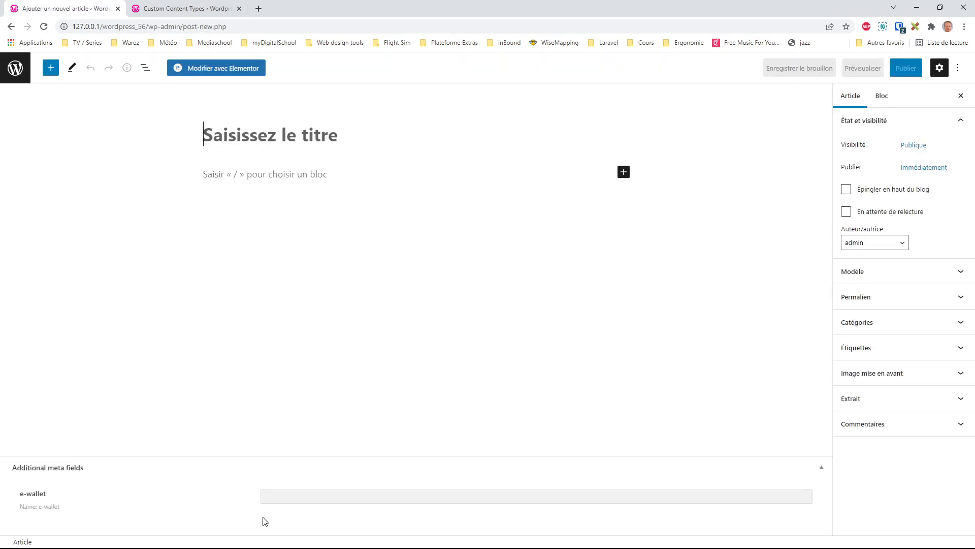
click(307, 497)
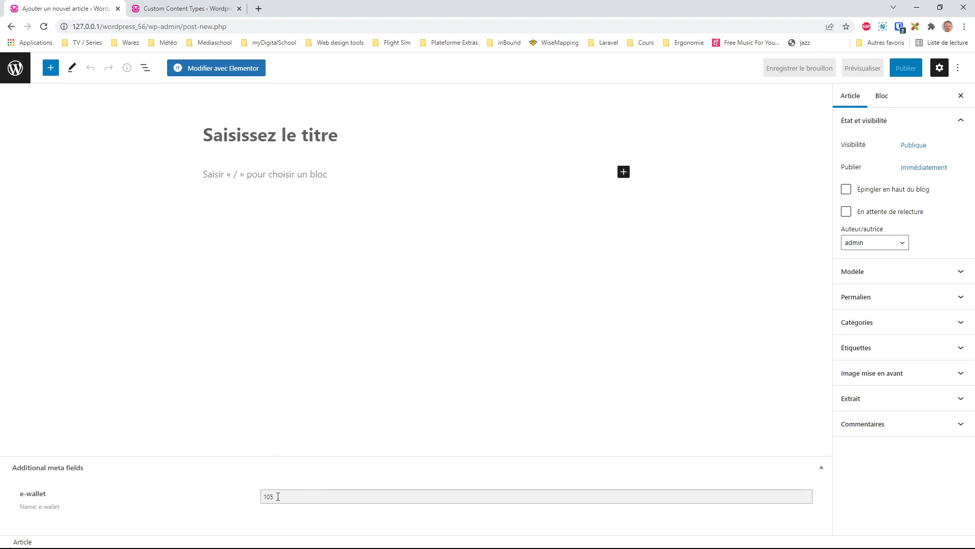
drag(278, 496, 255, 501)
key(alt+Left)
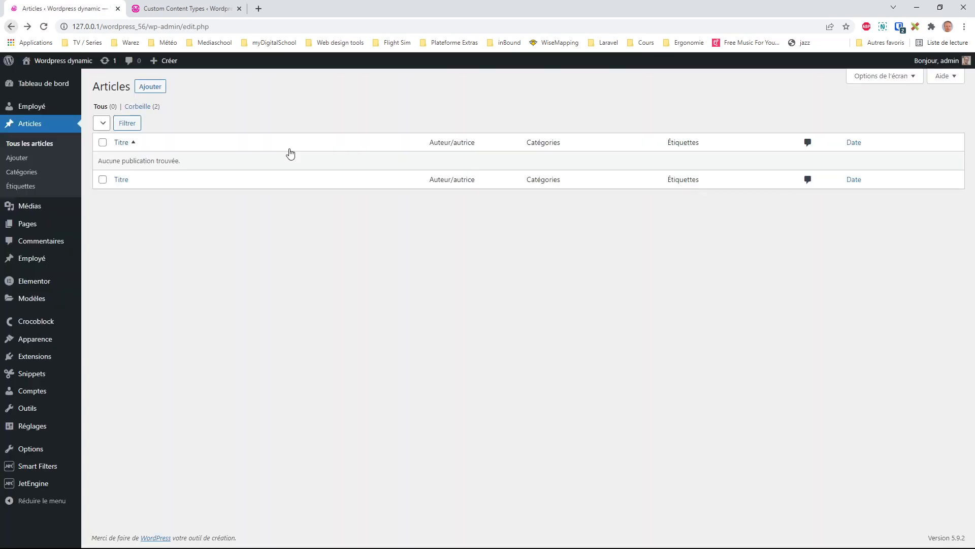
Reopen the Additional meta fields meta box in JetEngine, make it a User meta box visible at Edit User, and update it.
mouse_move(41, 485)
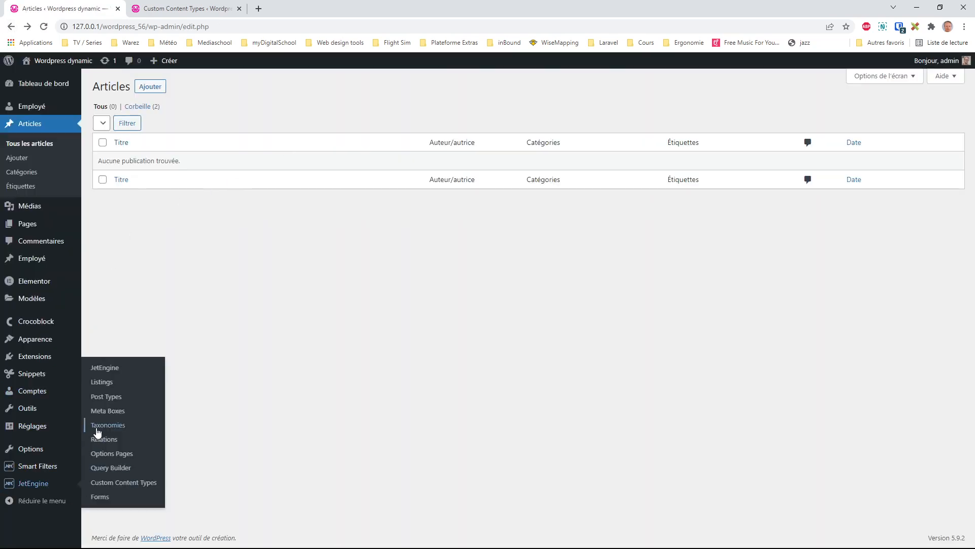
click(37, 488)
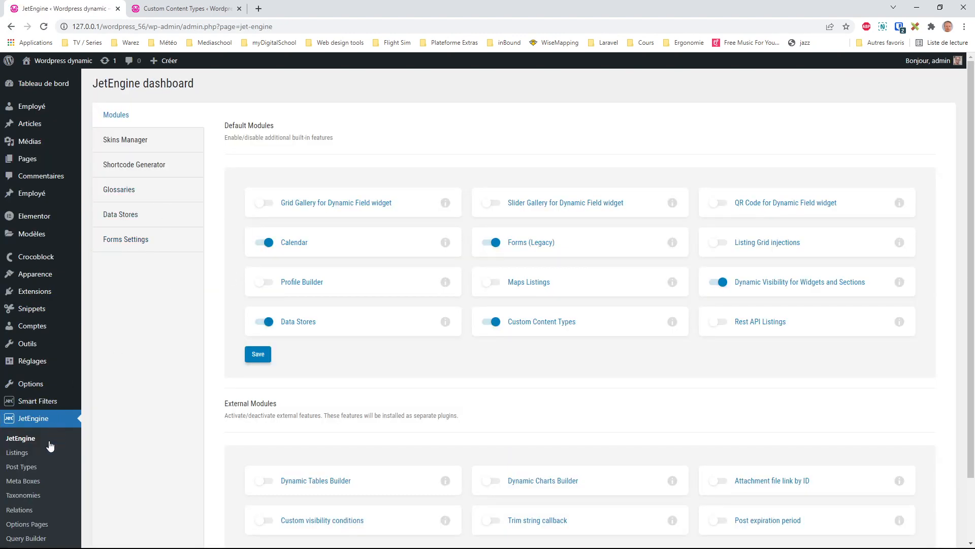
click(24, 480)
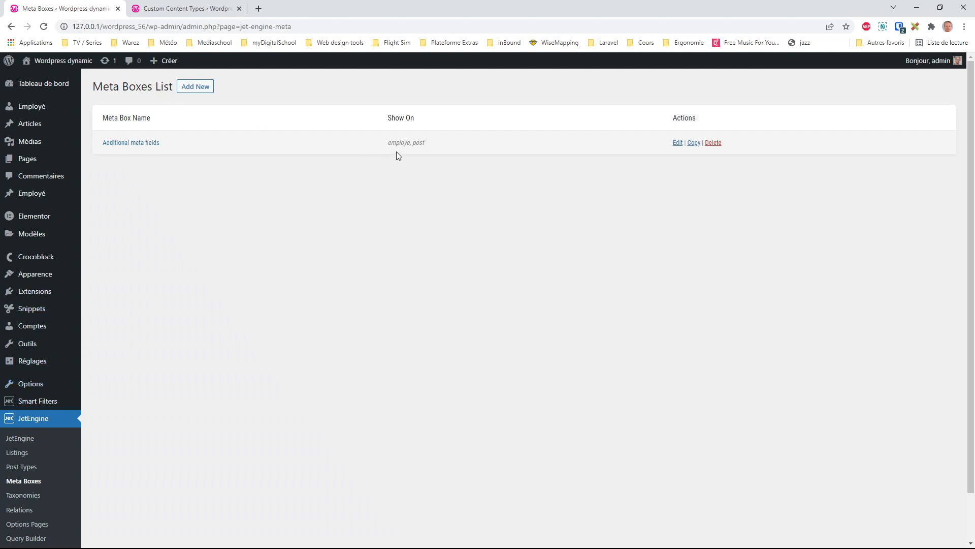
click(141, 144)
click(480, 201)
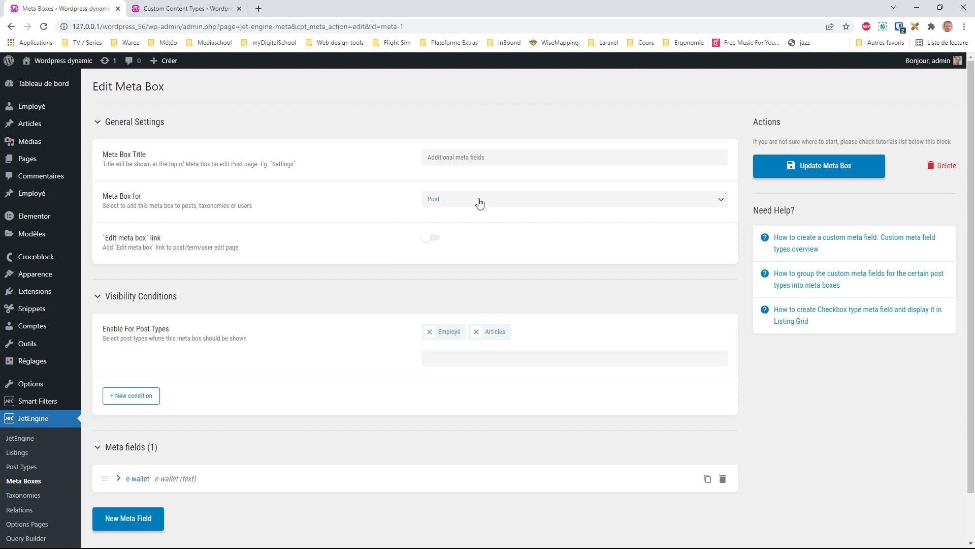
click(470, 224)
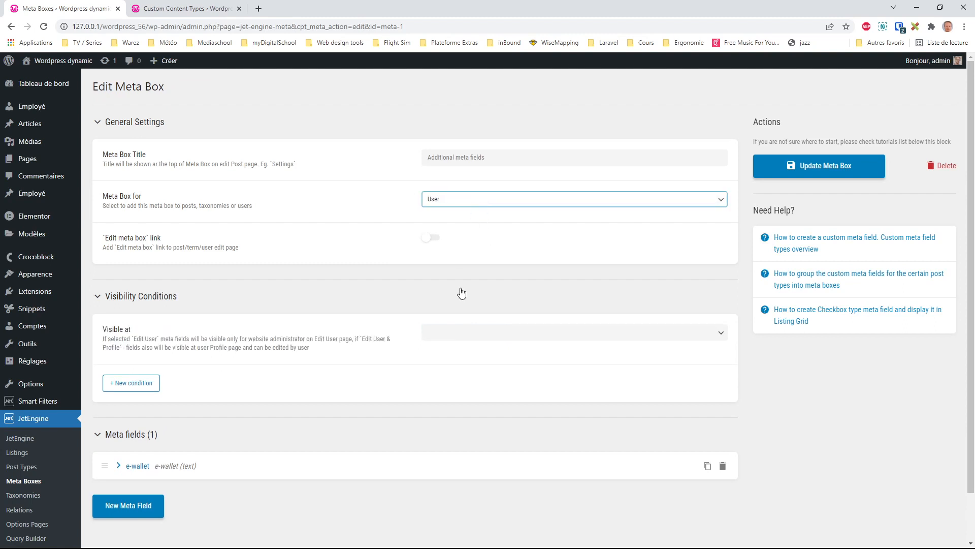
click(465, 333)
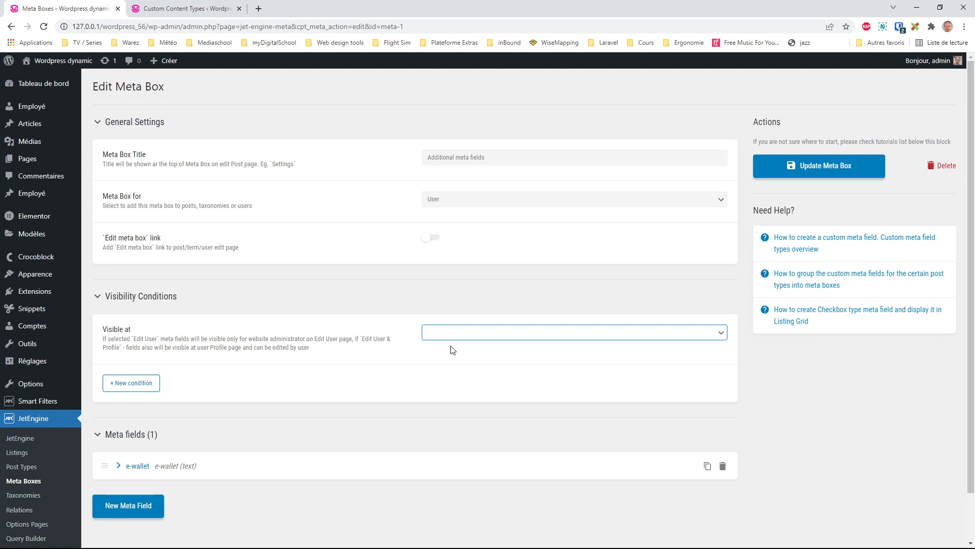
click(453, 350)
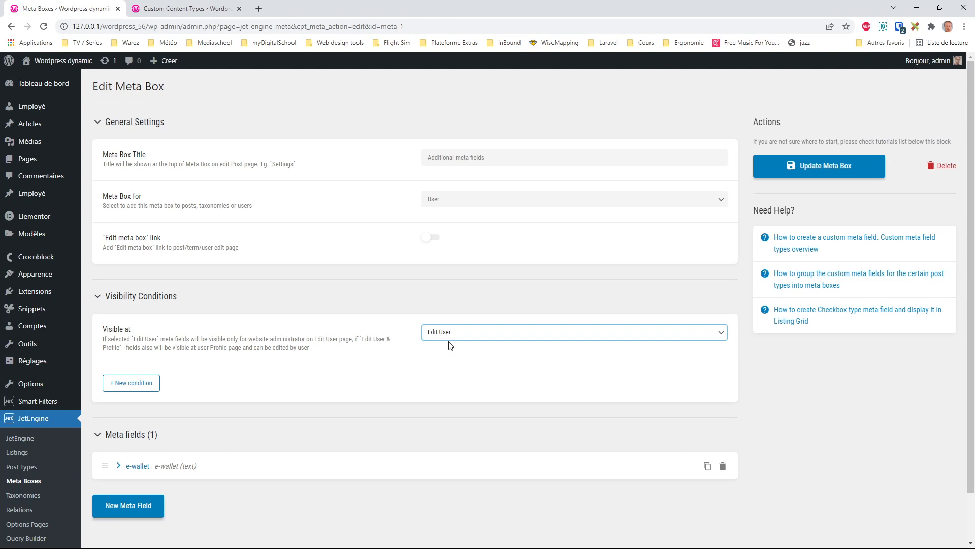
click(827, 174)
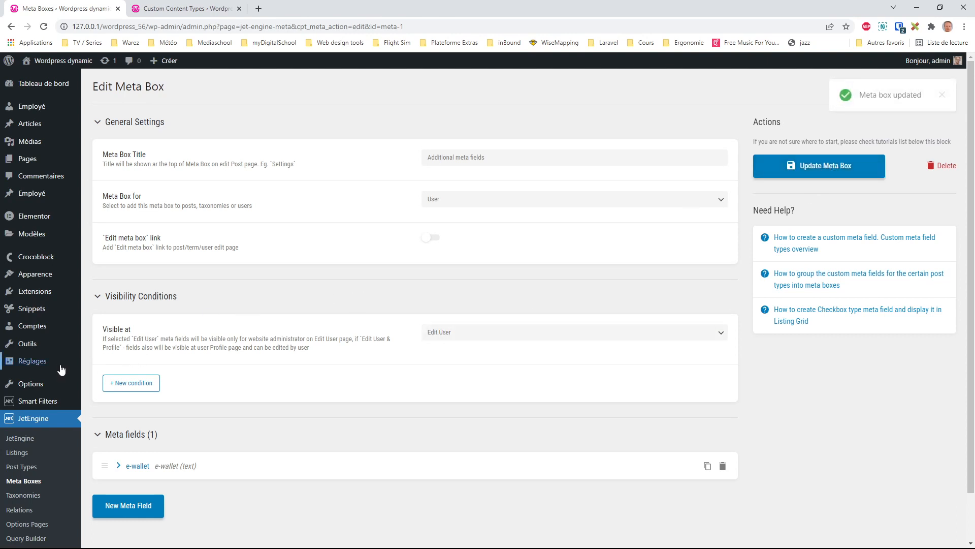
Edit the first editor account in the user list, set its e-wallet field to 150, and update the account.
mouse_move(33, 366)
mouse_move(36, 326)
click(119, 330)
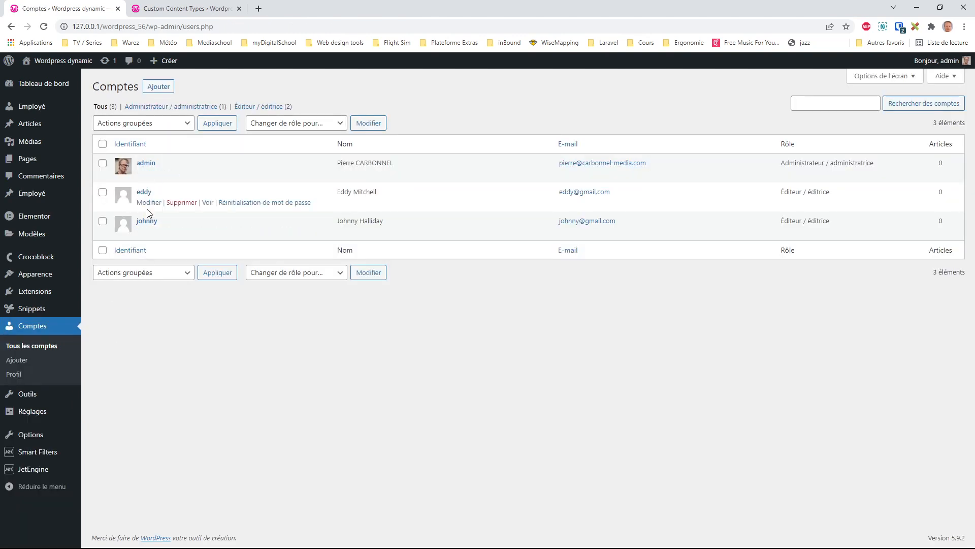
click(148, 202)
scroll(635, 379, down, 10)
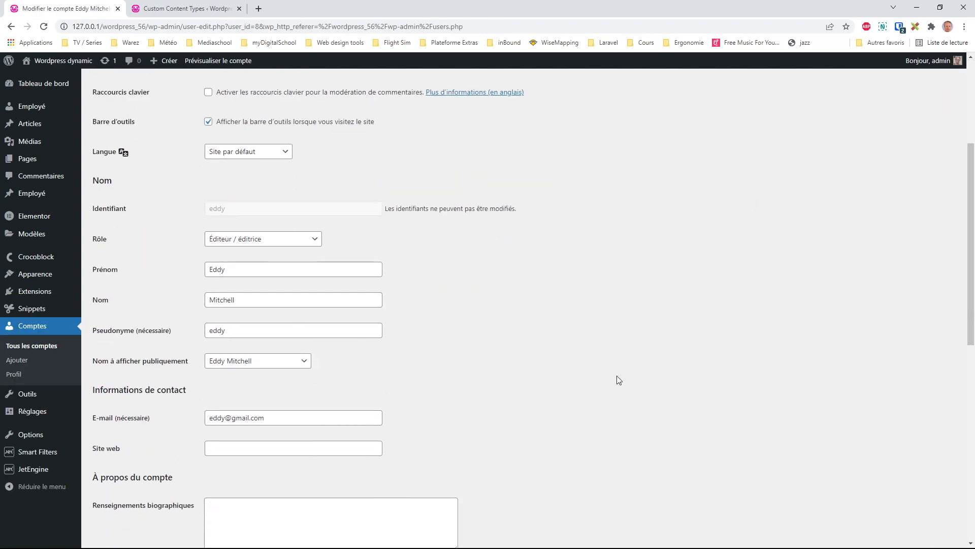
scroll(634, 375, down, 2)
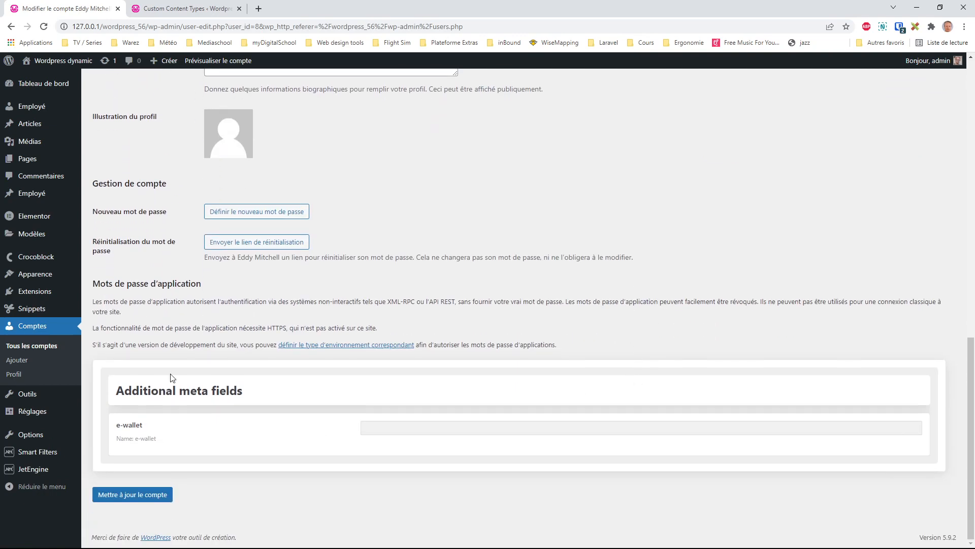
click(418, 428)
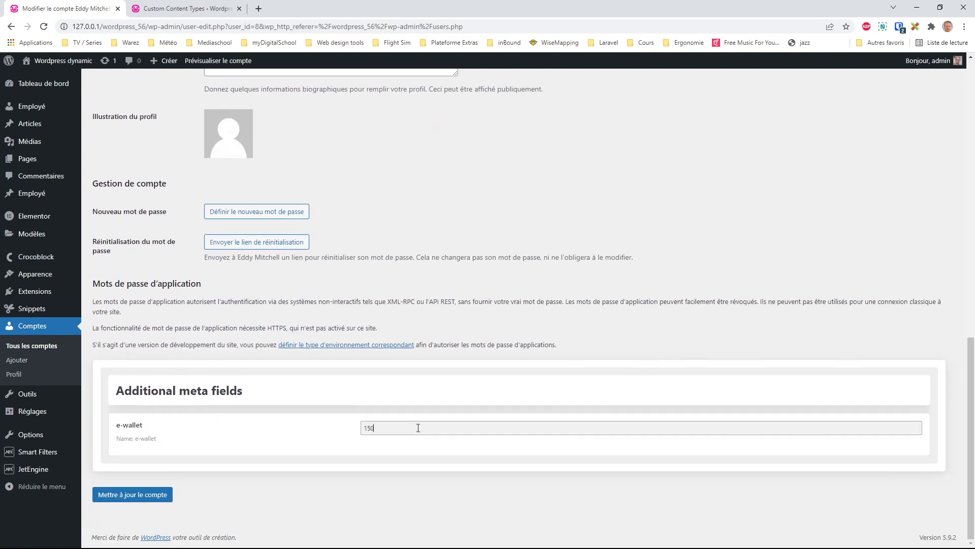
click(132, 494)
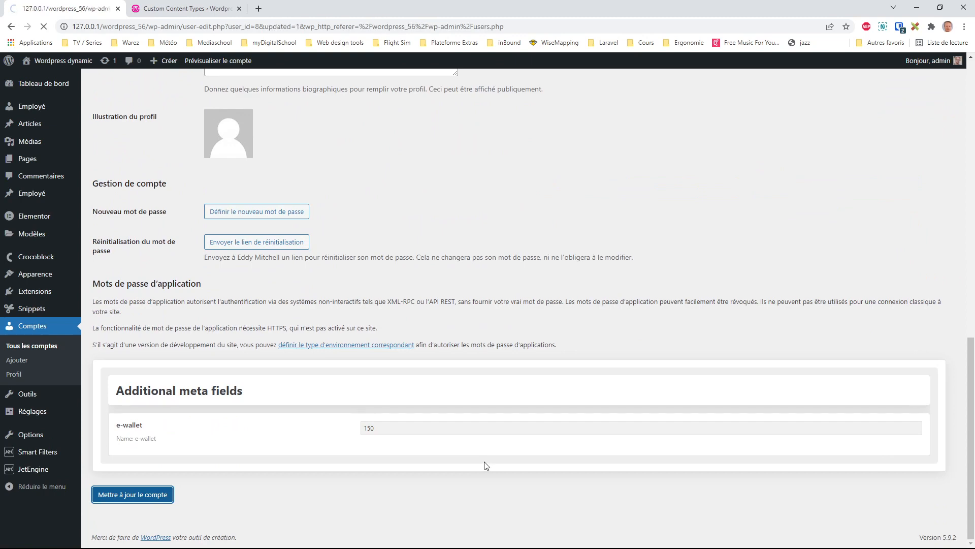
Check the administrator's own profile page for the e-wallet field and return to the edited account.
click(15, 373)
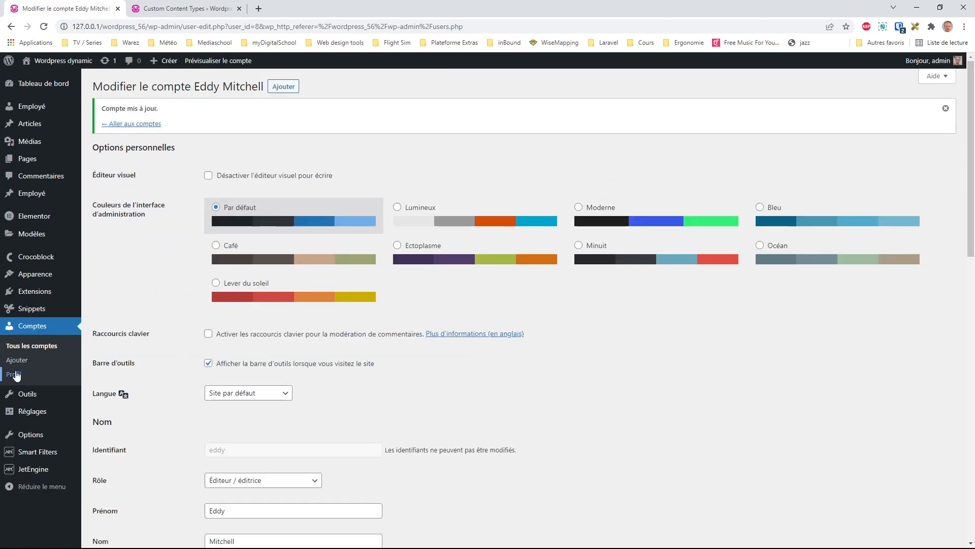
scroll(518, 352, down, 10)
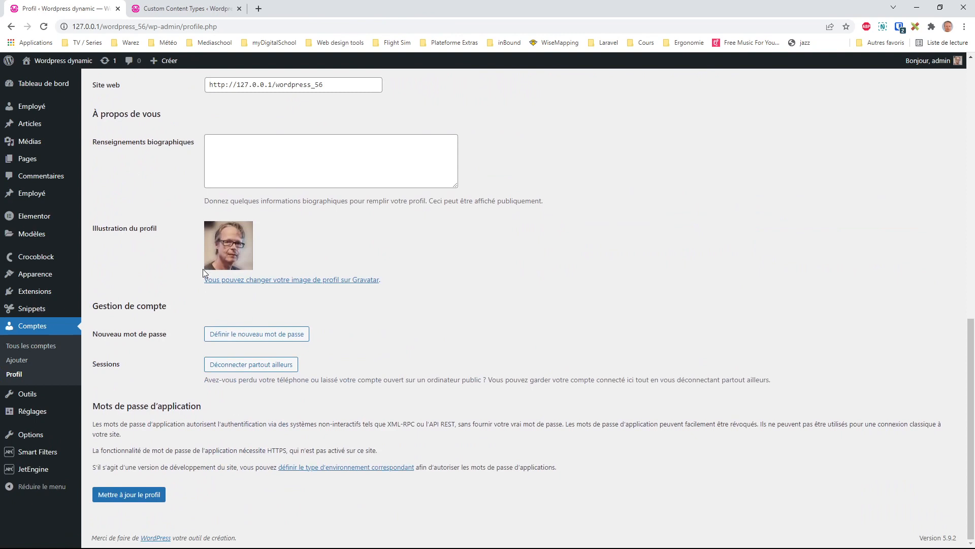
click(11, 26)
Reopen the Additional meta fields meta box in JetEngine, set it visible at Edit User & Profile, and update it.
mouse_move(32, 469)
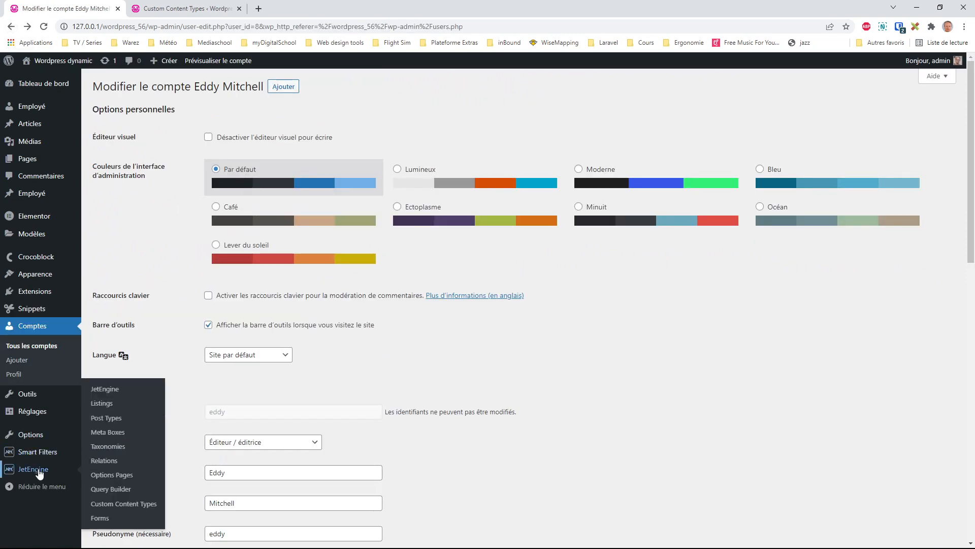
click(118, 436)
click(146, 147)
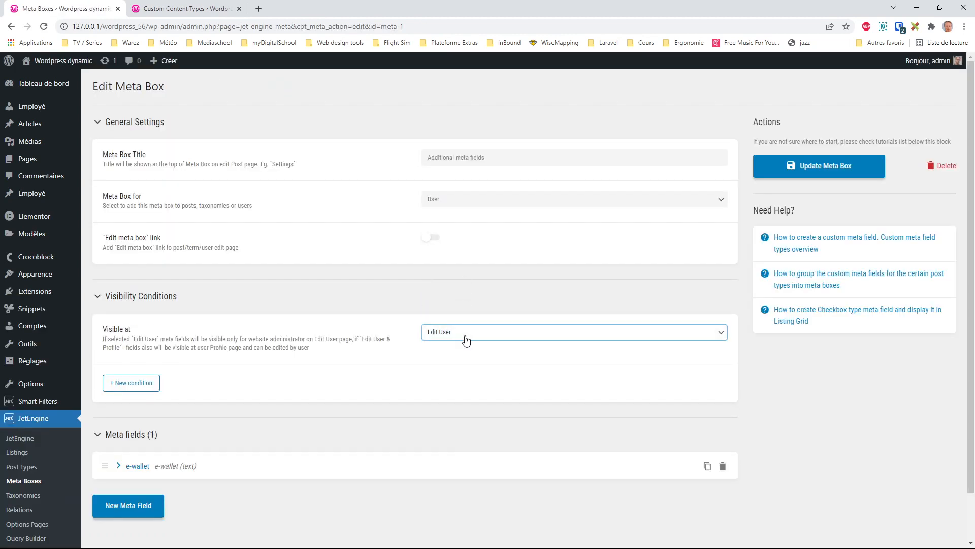
click(466, 339)
click(468, 359)
click(802, 173)
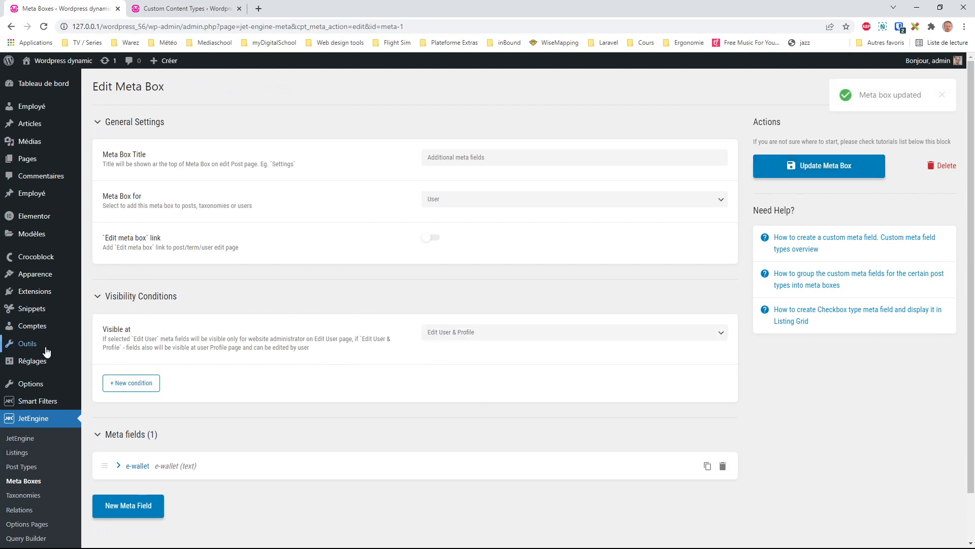
Open the administrator's own profile, enter 20 in its e-wallet field, and update the profile.
mouse_move(43, 330)
click(98, 356)
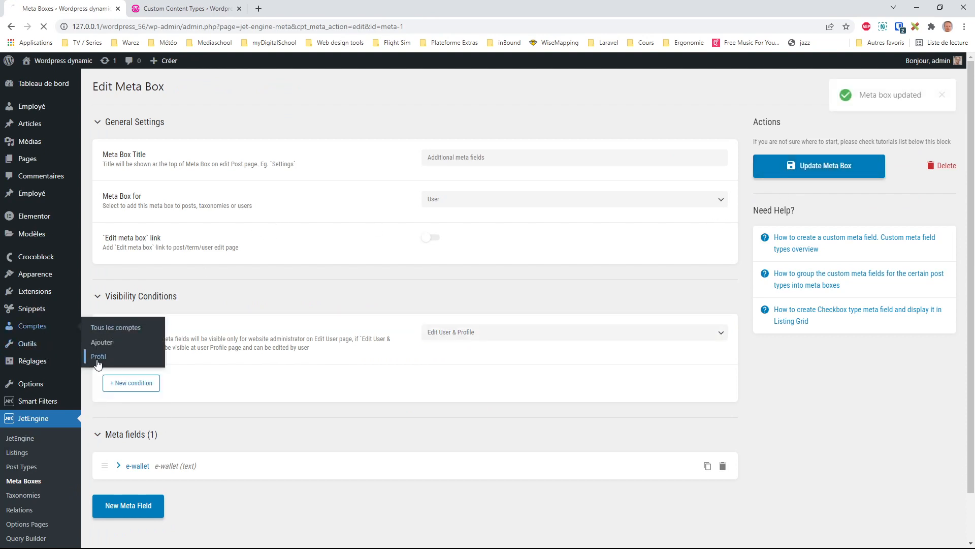
scroll(559, 391, down, 4)
scroll(581, 385, down, 10)
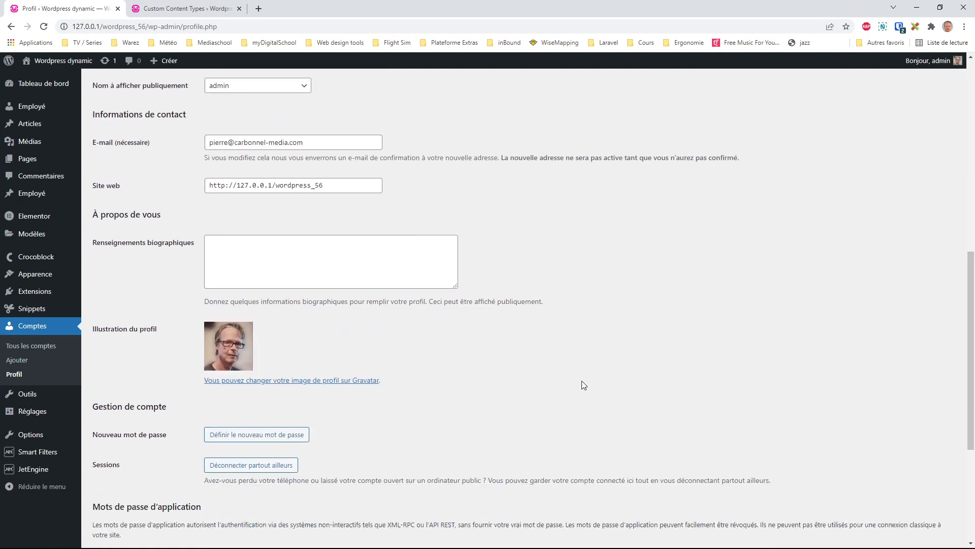
click(408, 427)
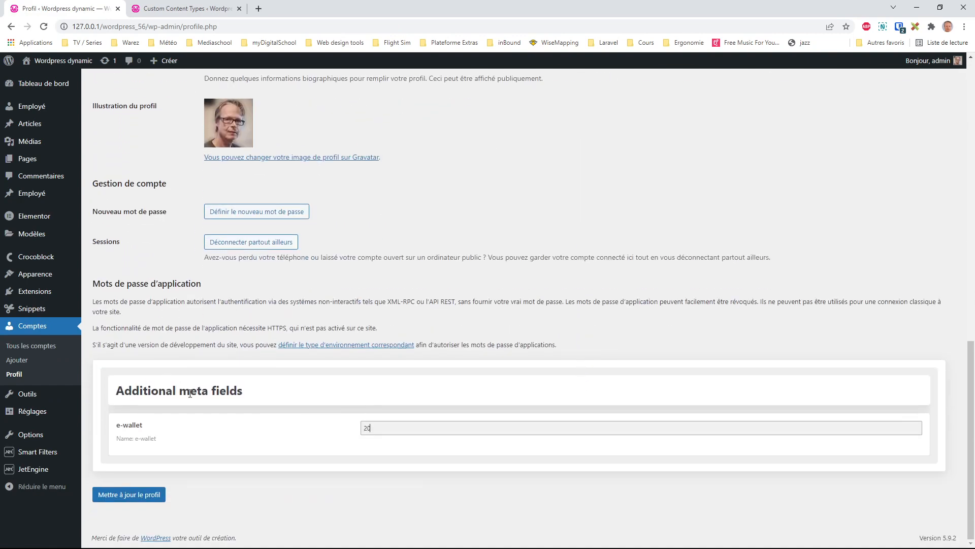
click(112, 495)
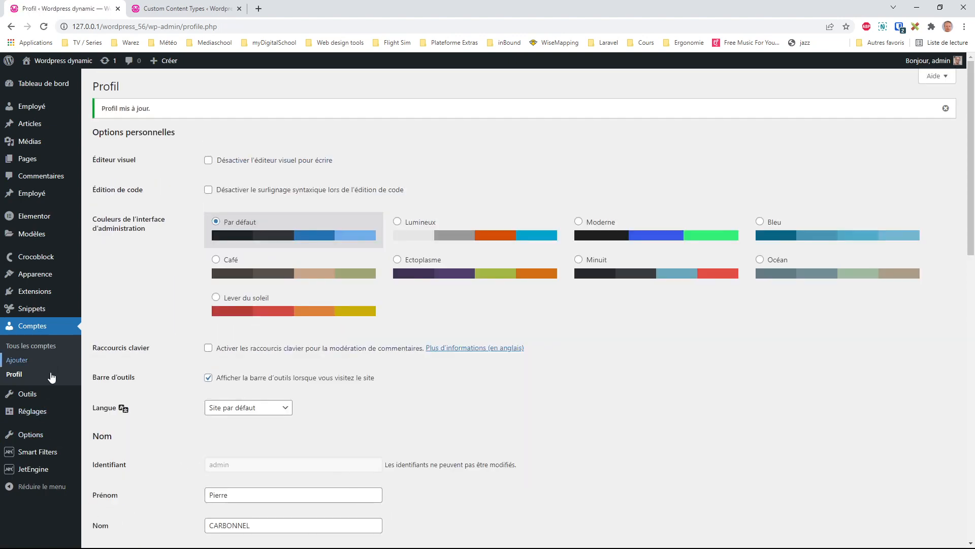
Reopen the Additional meta fields meta box in JetEngine and add an Included for User Roles visibility condition.
mouse_move(49, 472)
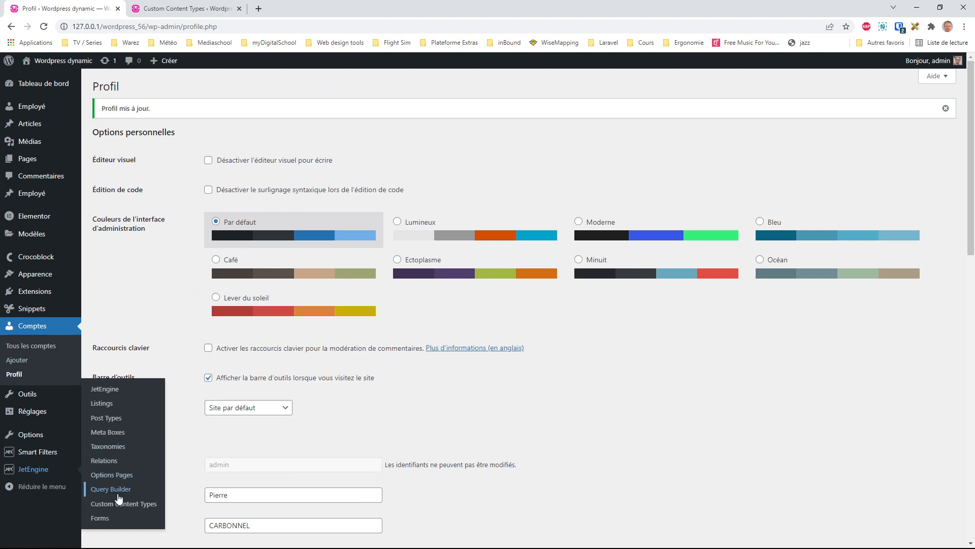
click(113, 435)
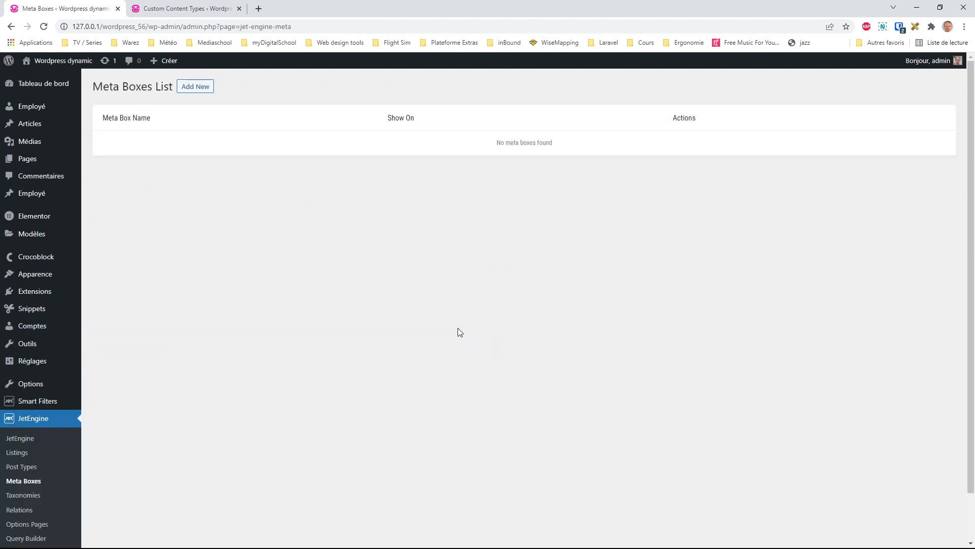
click(139, 144)
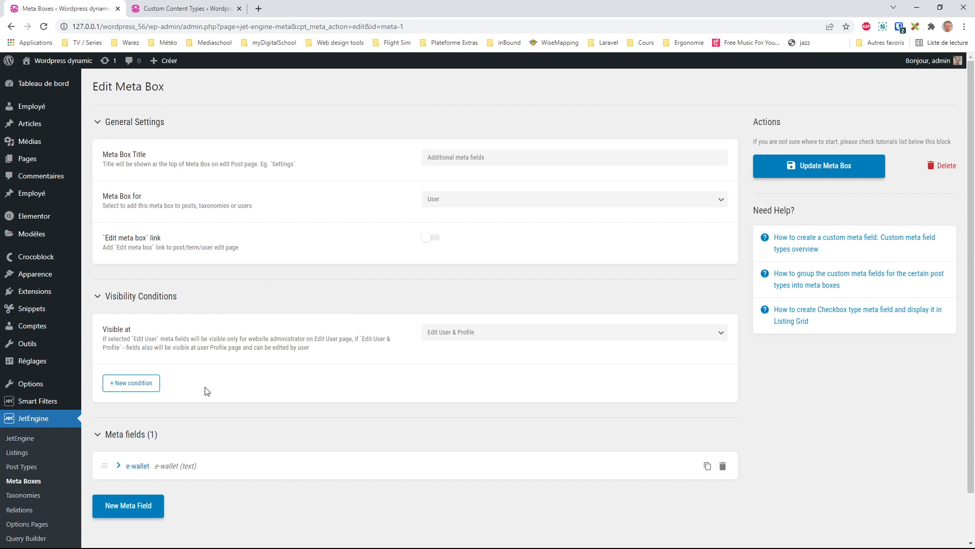
click(137, 387)
scroll(316, 410, down, 2)
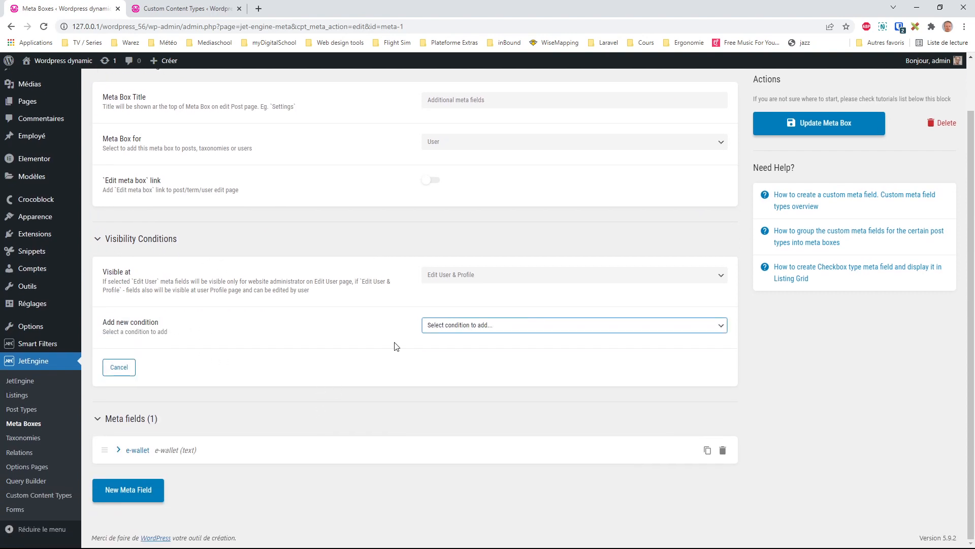
click(468, 349)
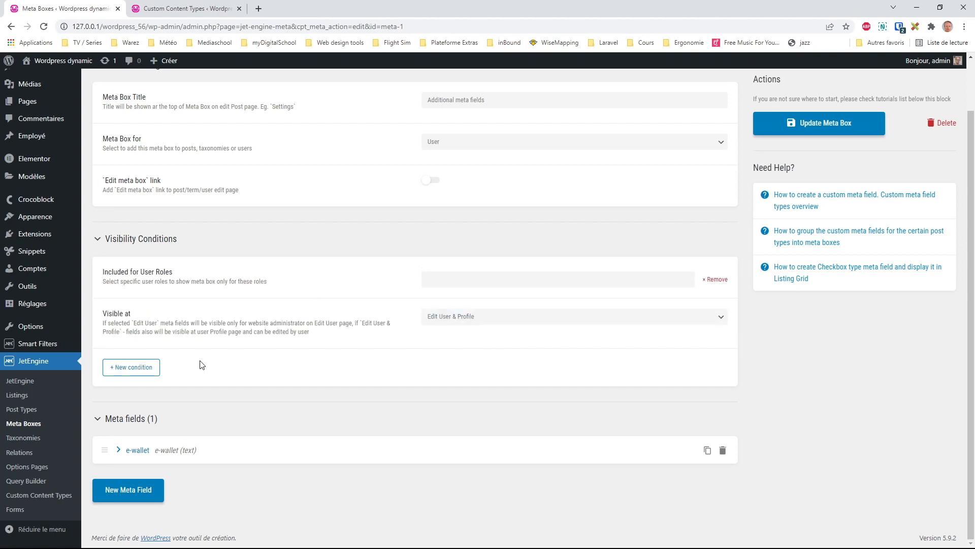
Try adding an Exclude for User Roles visibility condition and remove it again.
click(131, 369)
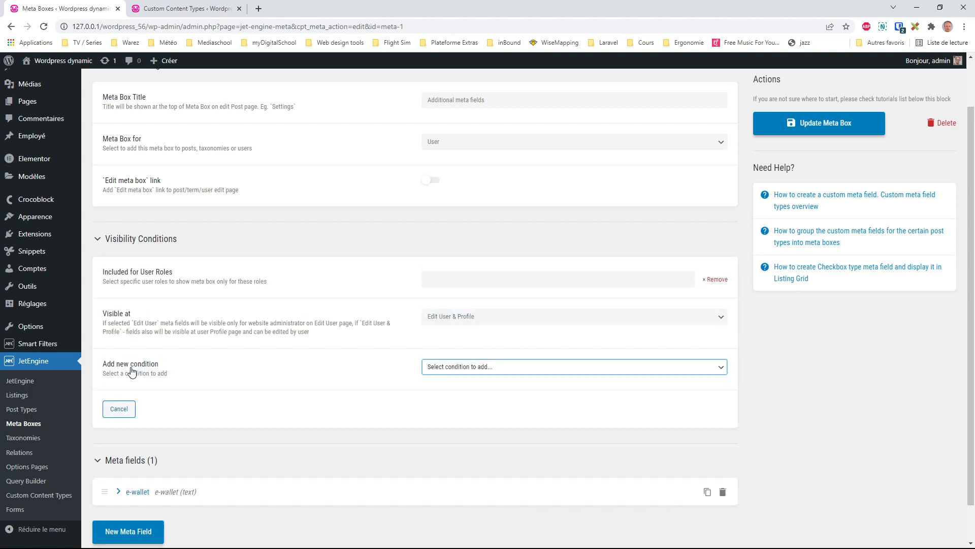
click(459, 391)
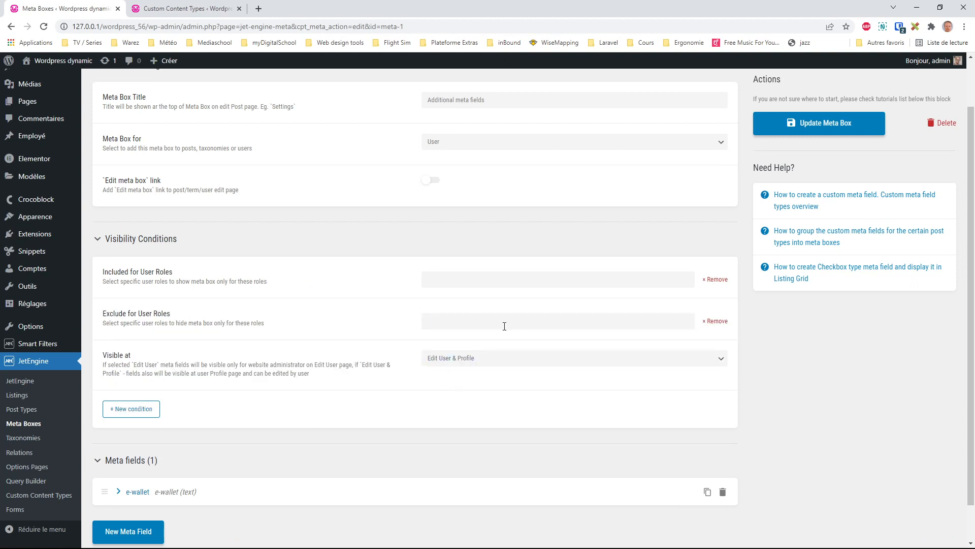
click(705, 322)
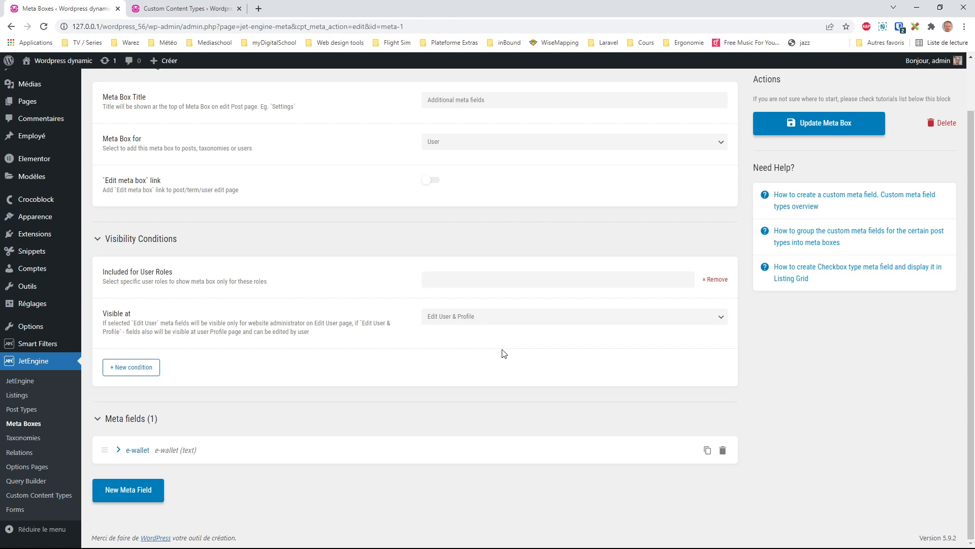
Choose Editor as the role in the Included for User Roles condition.
click(476, 278)
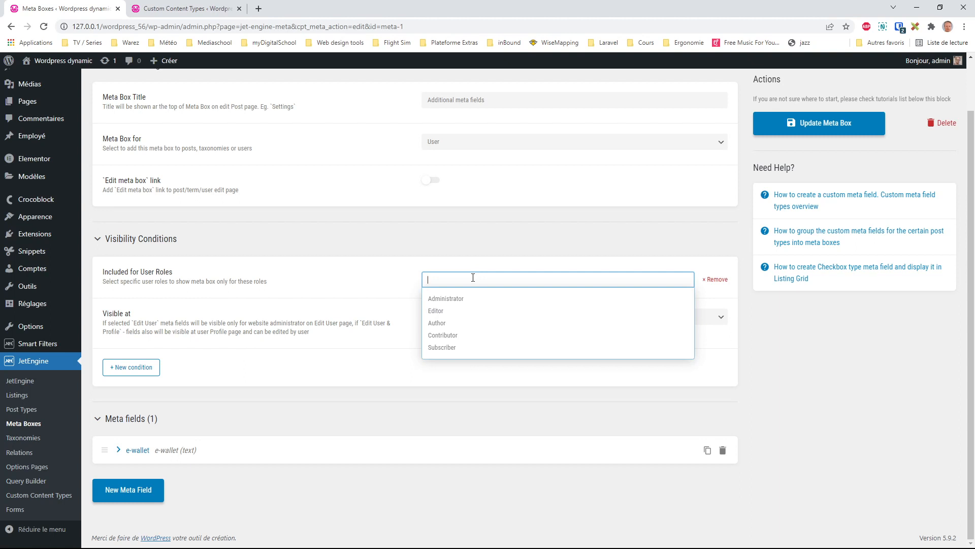
click(459, 310)
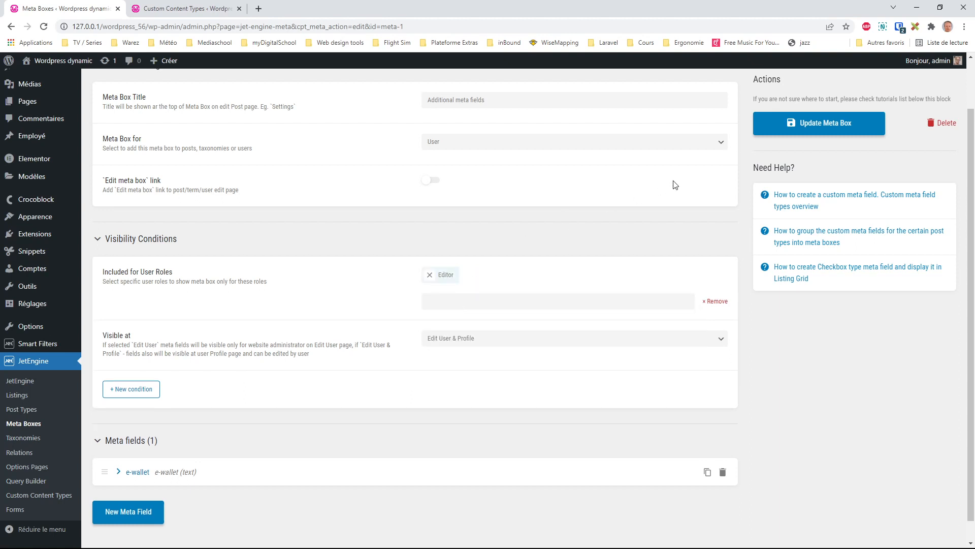
scroll(583, 265, up, 2)
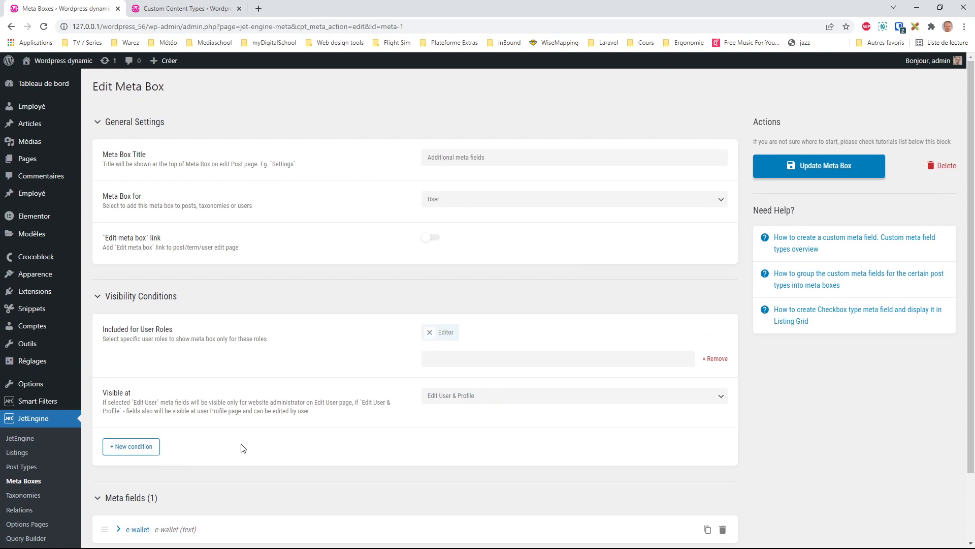
Add and remove an Exclude for User Roles condition, and clear Editor from the included roles.
click(131, 450)
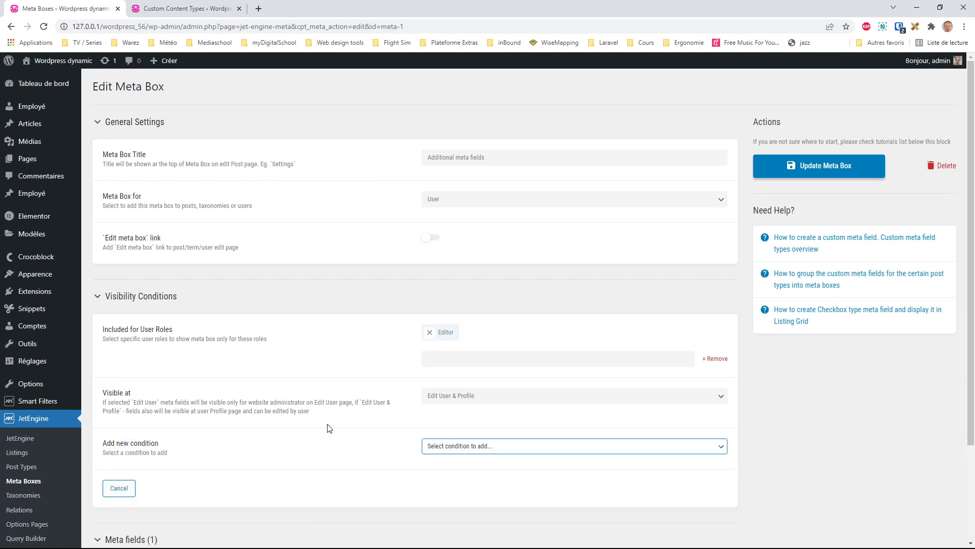
scroll(458, 407, down, 1)
click(462, 417)
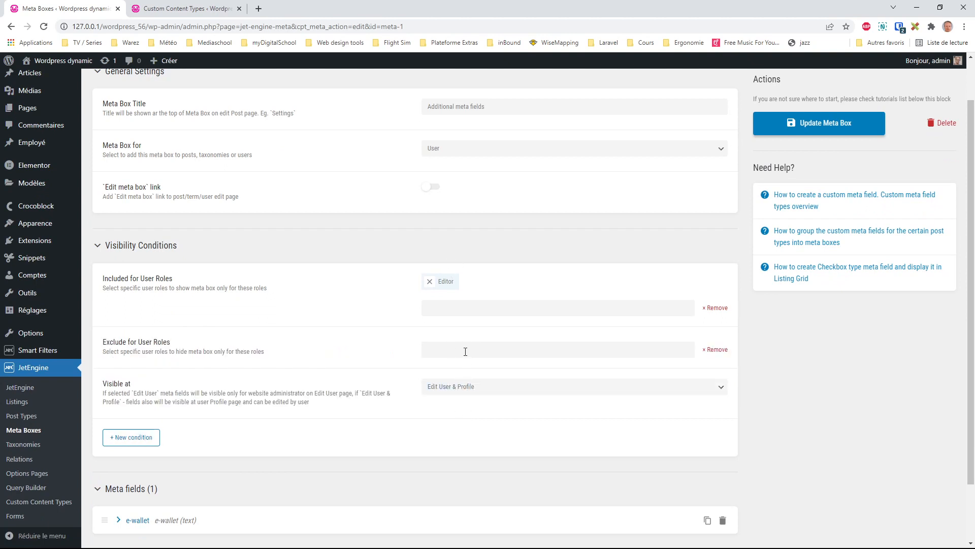
click(715, 349)
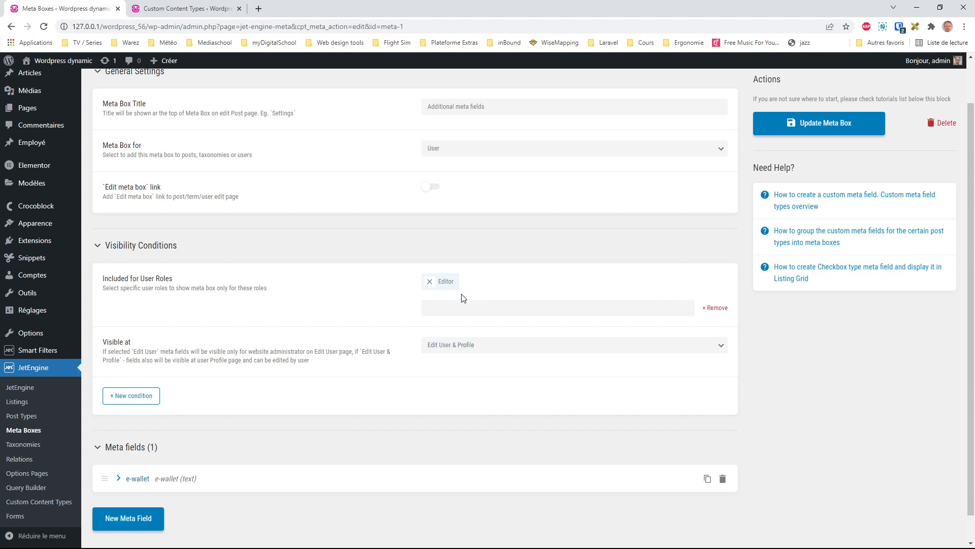
click(430, 281)
scroll(463, 206, up, 1)
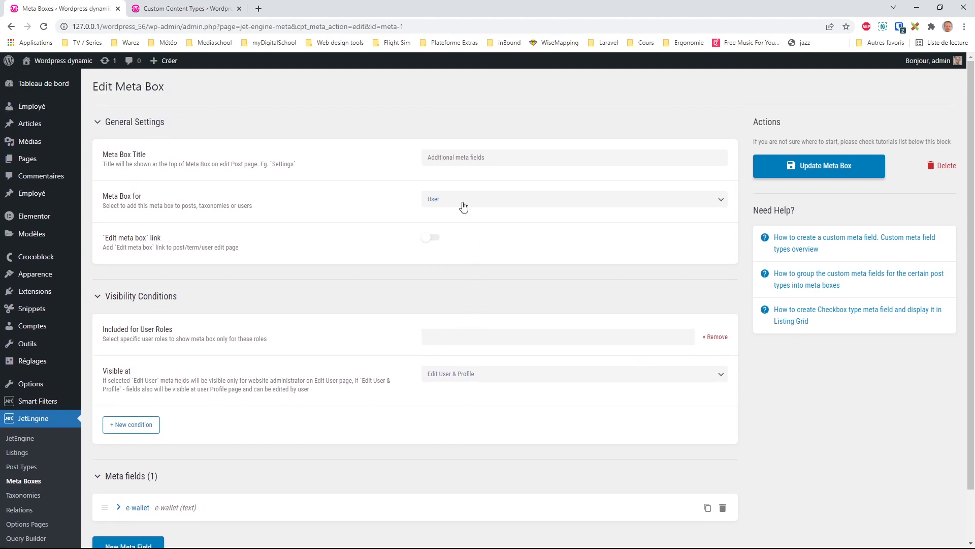
Switch the meta box to Post and add a Post Has Taxonomy Terms visibility condition.
click(463, 205)
click(457, 213)
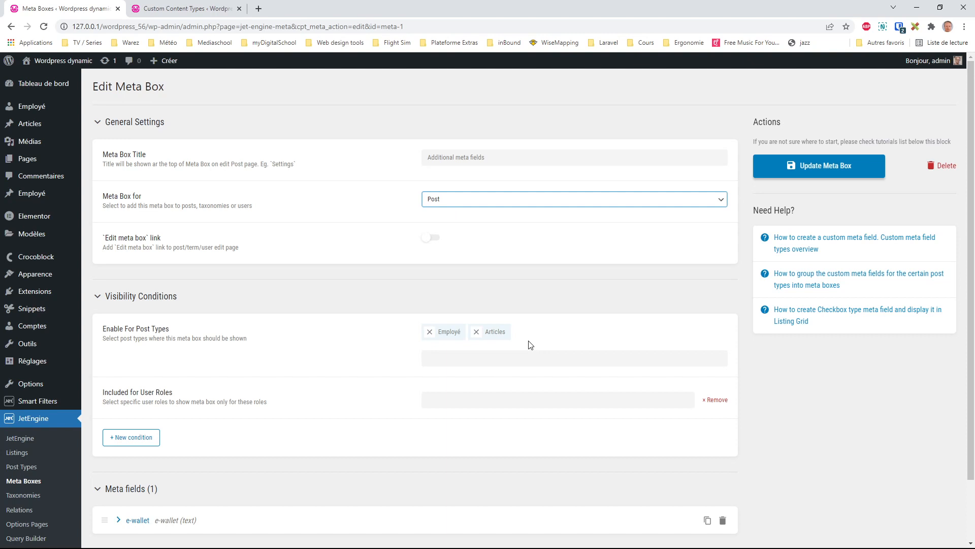
click(132, 437)
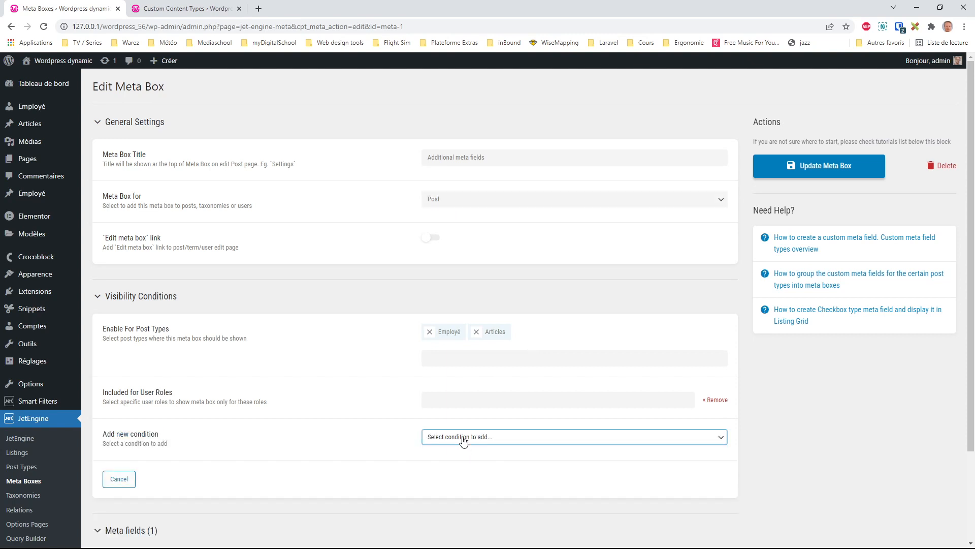
scroll(464, 442, down, 2)
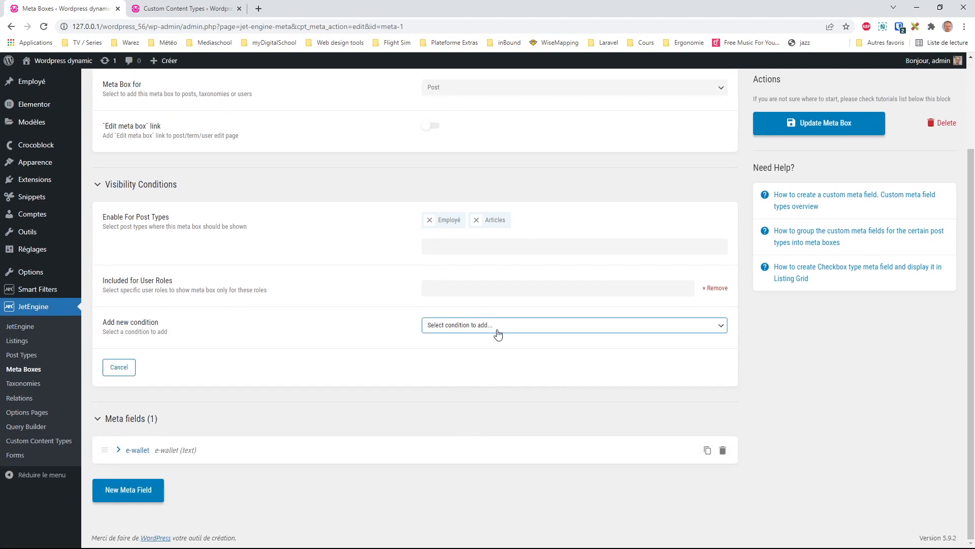
click(453, 373)
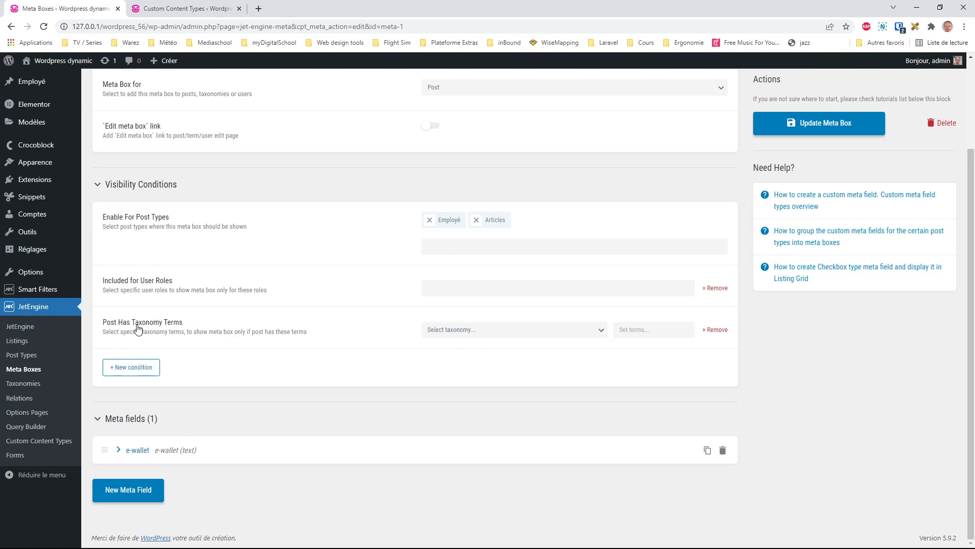
Examine the taxonomy choice of the Post Has Taxonomy Terms condition, and remove it together with the Included for User Roles condition.
drag(183, 323, 121, 331)
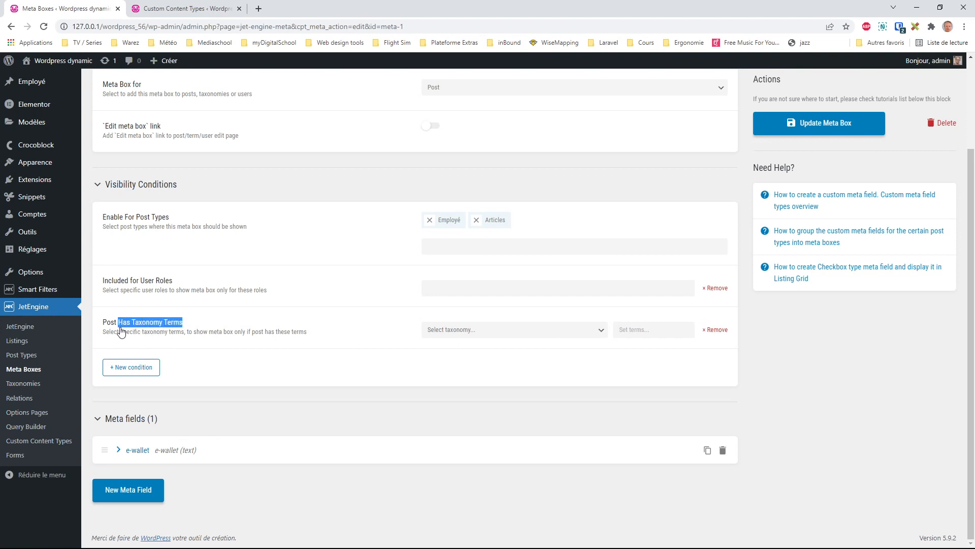
click(468, 330)
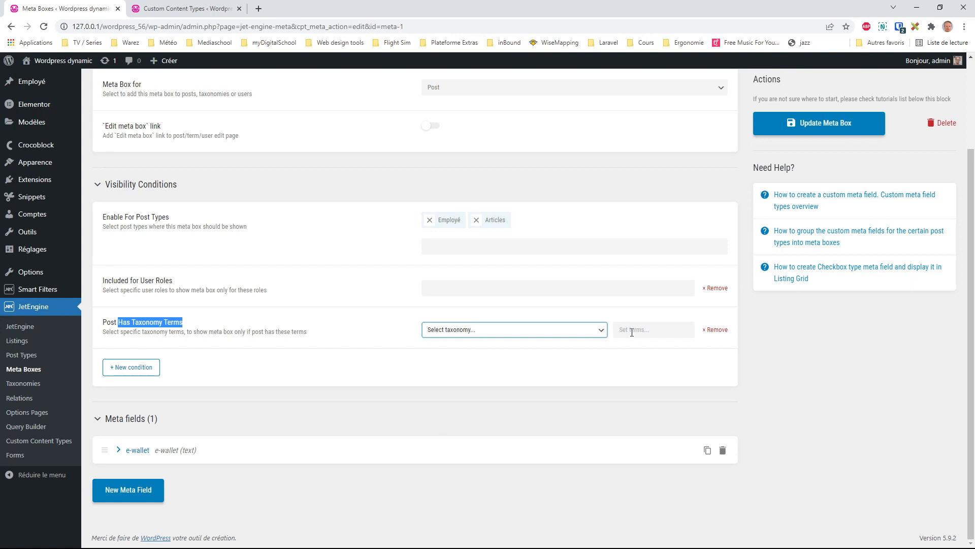
click(826, 365)
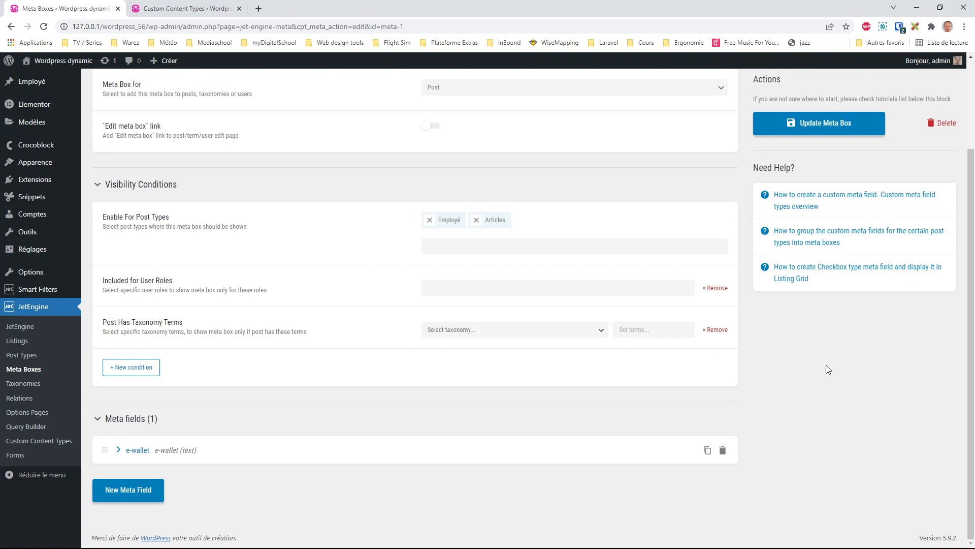
click(710, 331)
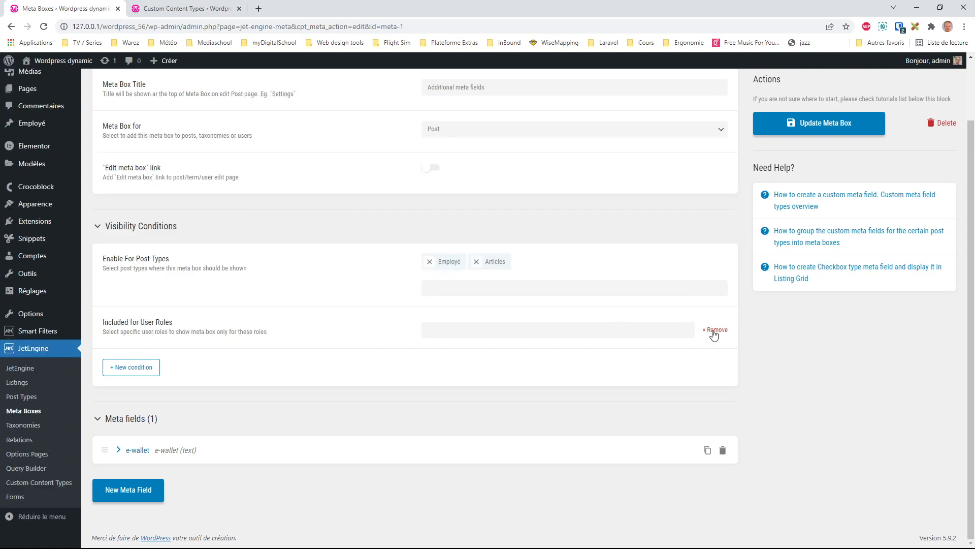
click(712, 344)
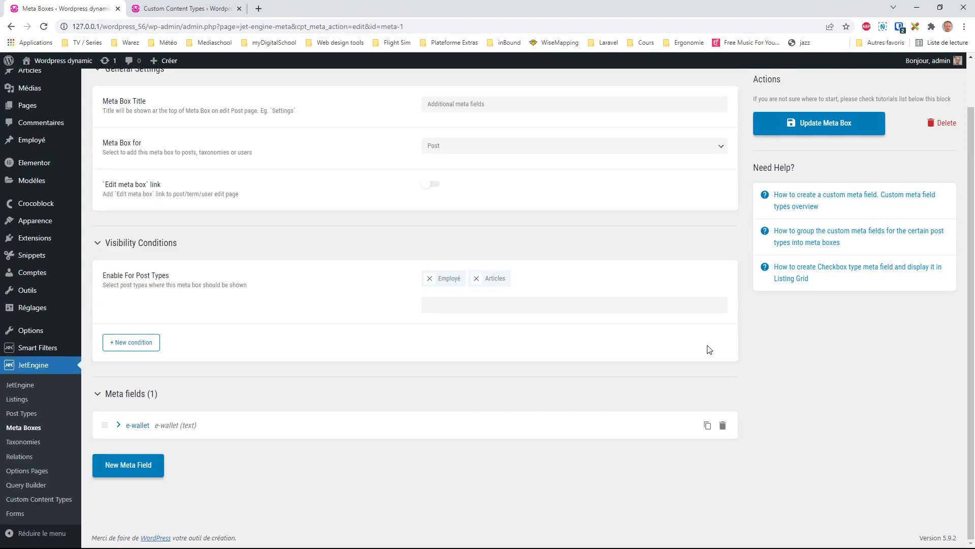
Switch the Additional meta fields meta box from posts to Taxonomy.
click(458, 147)
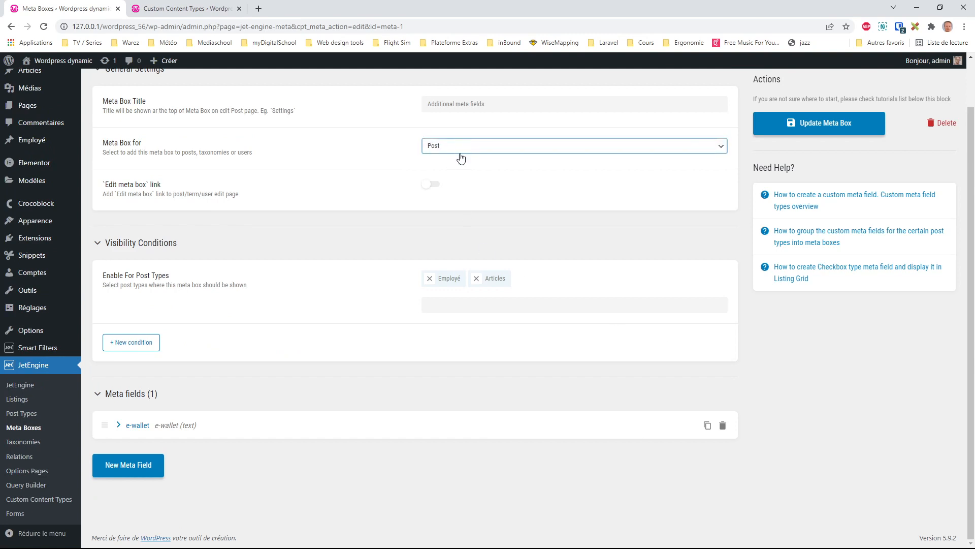
click(449, 172)
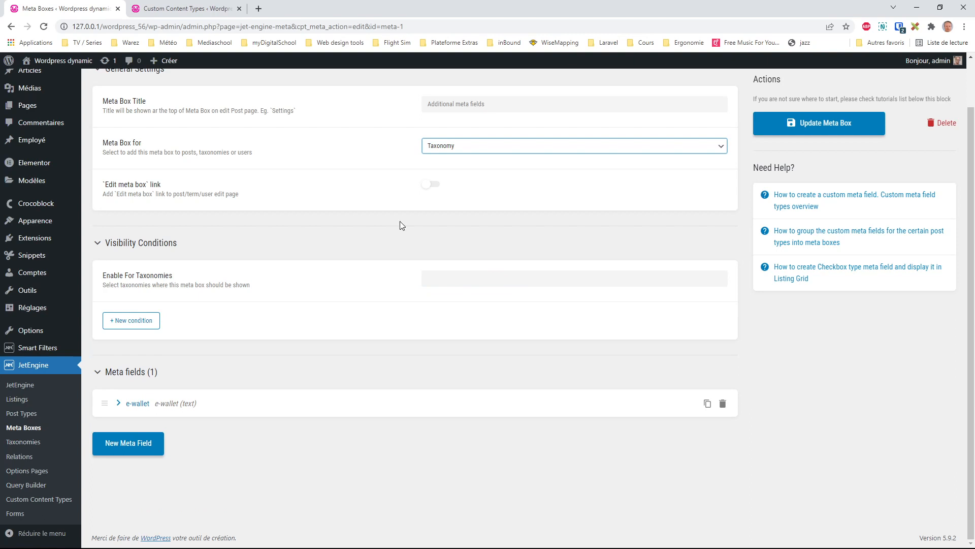
scroll(381, 244, up, 1)
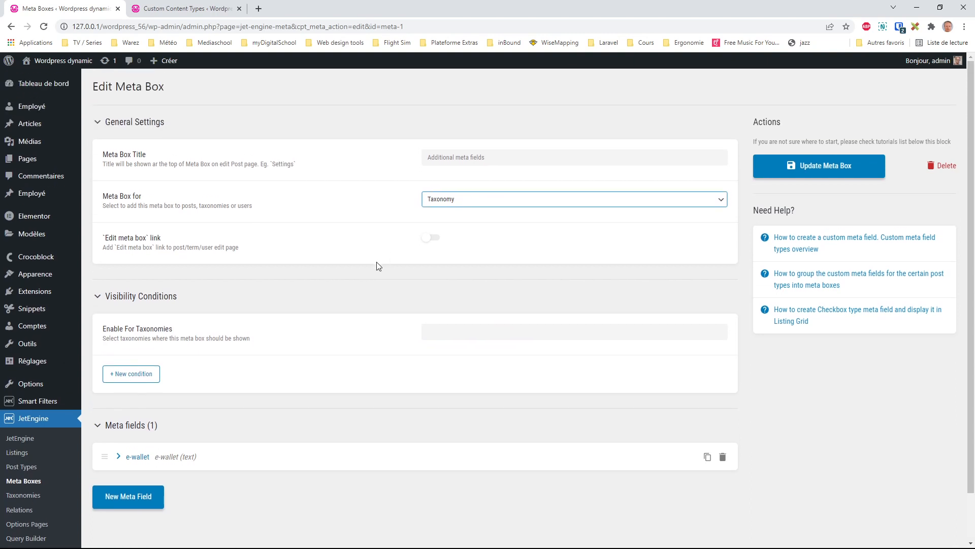
Enable the meta box for the second Catégories entry and the Étiquettes taxonomy, and update it.
click(456, 336)
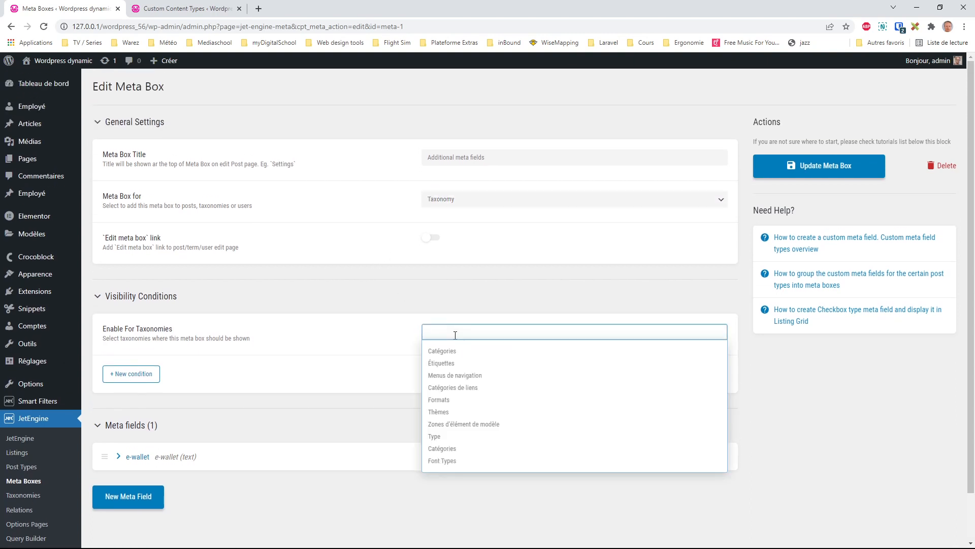
click(457, 448)
click(455, 357)
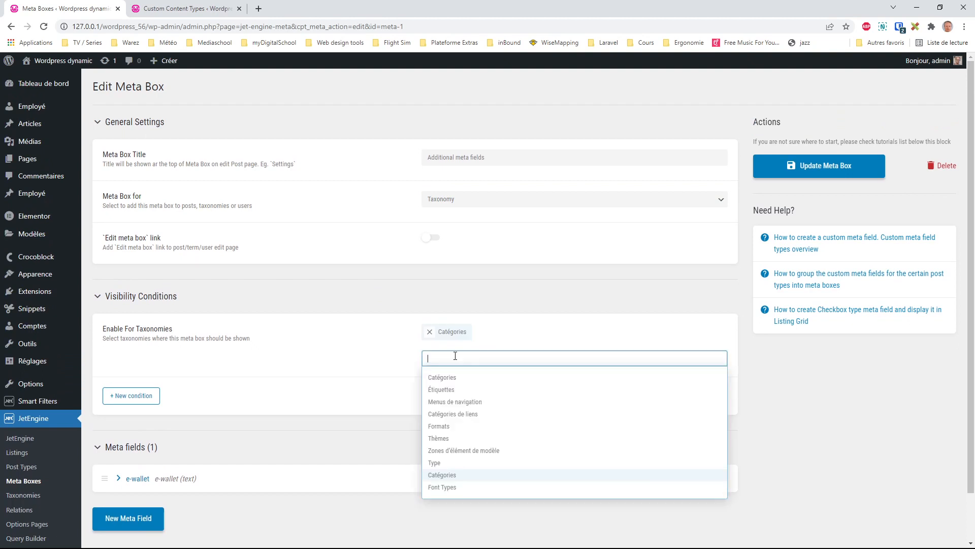
click(454, 389)
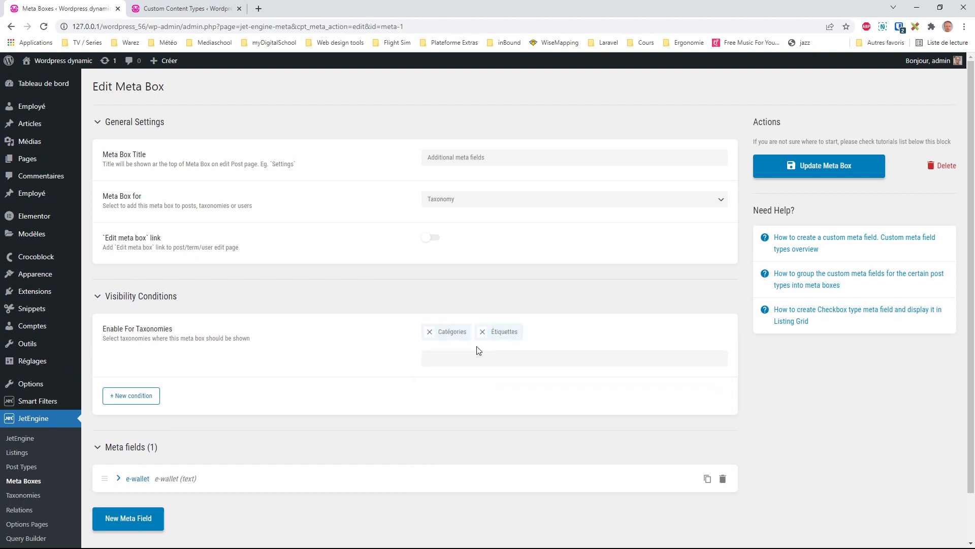
click(817, 168)
Check the article category and tag creation forms for the e-wallet field.
mouse_move(43, 163)
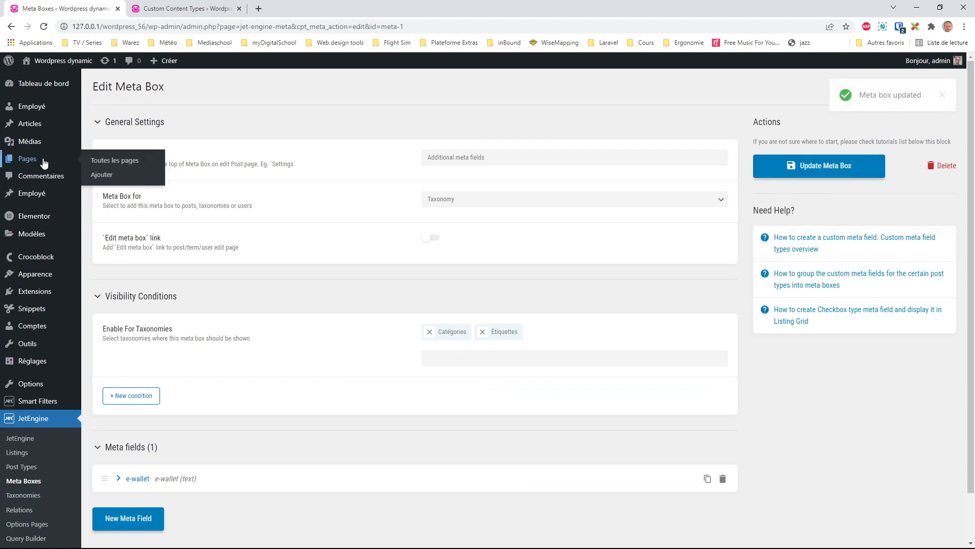
mouse_move(35, 125)
click(114, 160)
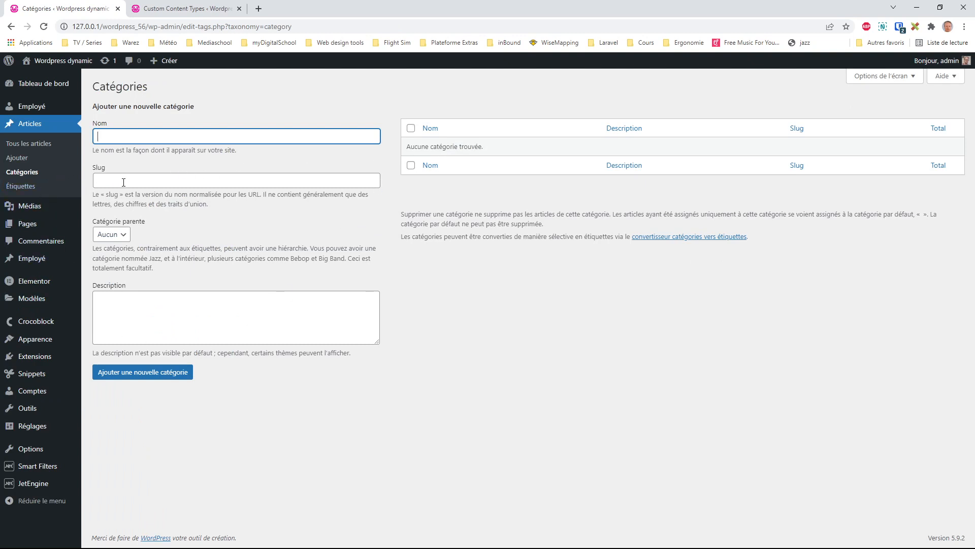
click(19, 186)
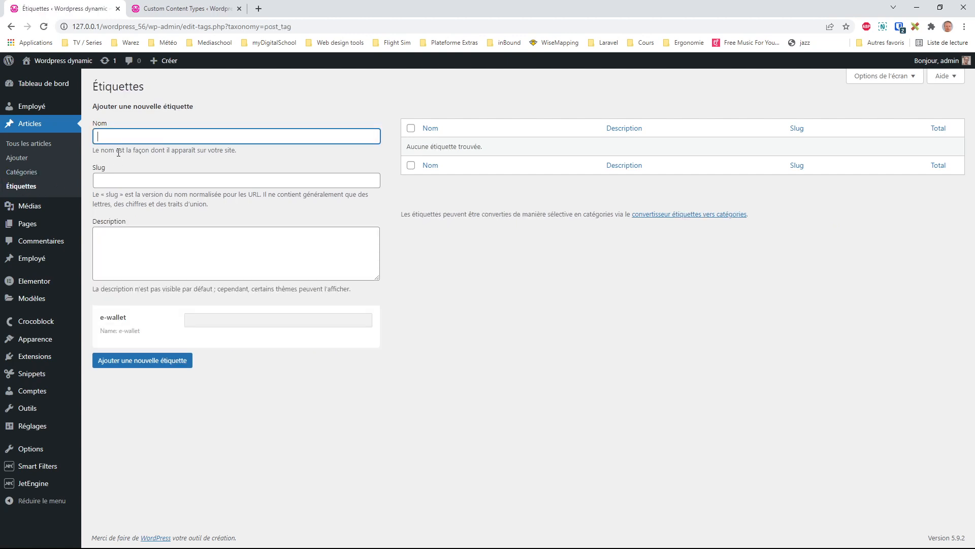
click(209, 319)
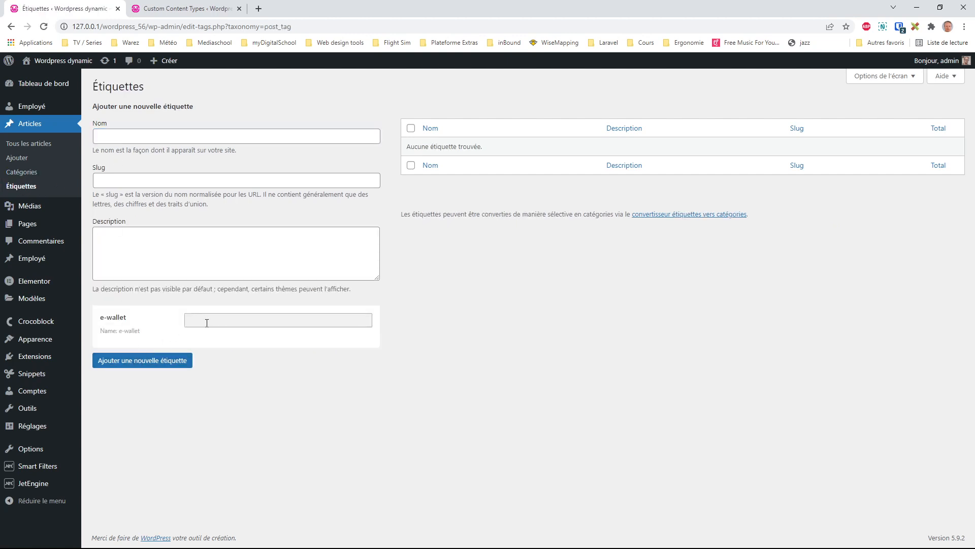
click(22, 172)
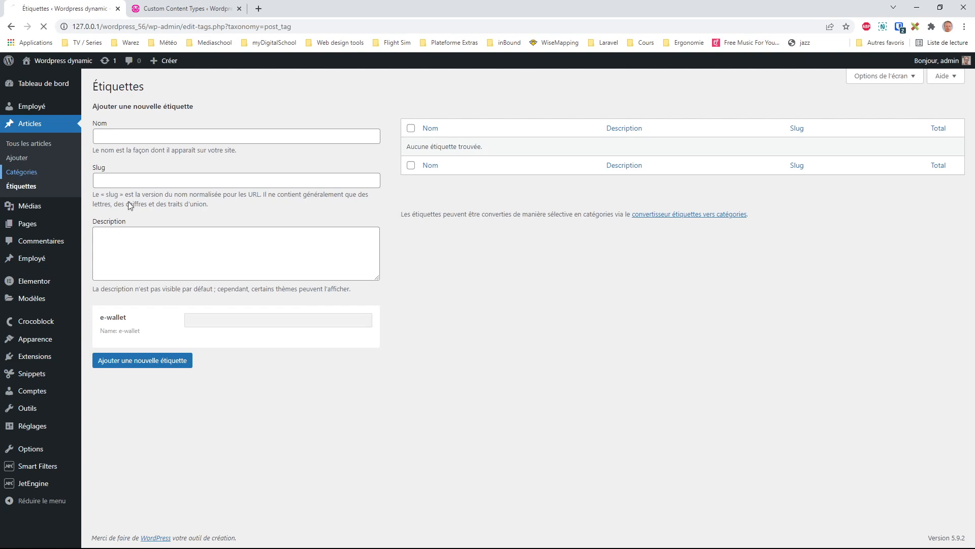
click(437, 314)
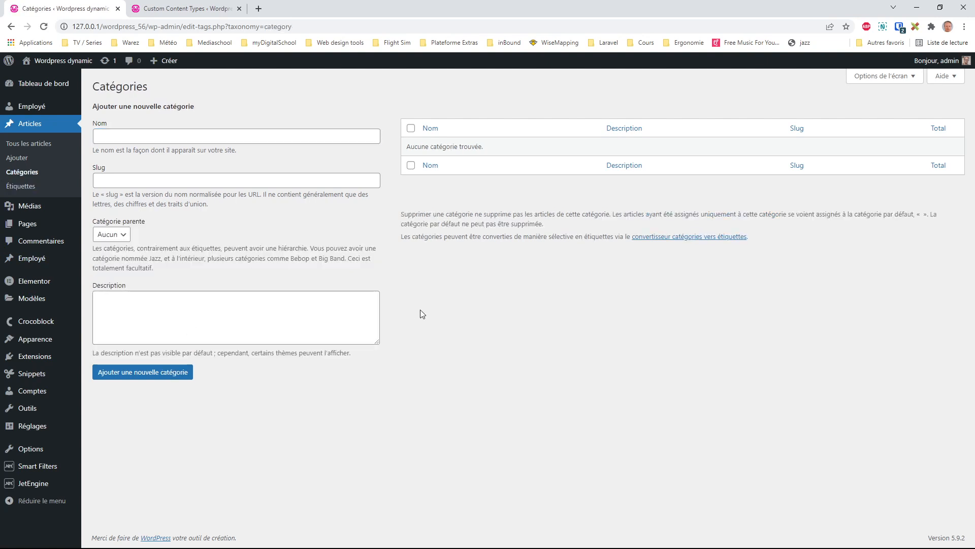
In the meta box, remove Catégories and choose the second Catégories entry again, update it, and check the article categories form.
mouse_move(38, 483)
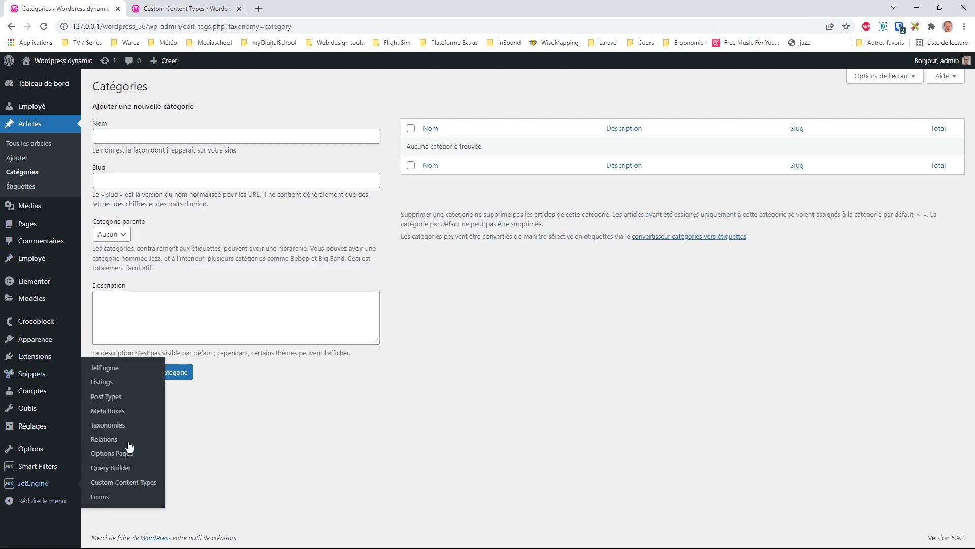
click(114, 412)
click(138, 143)
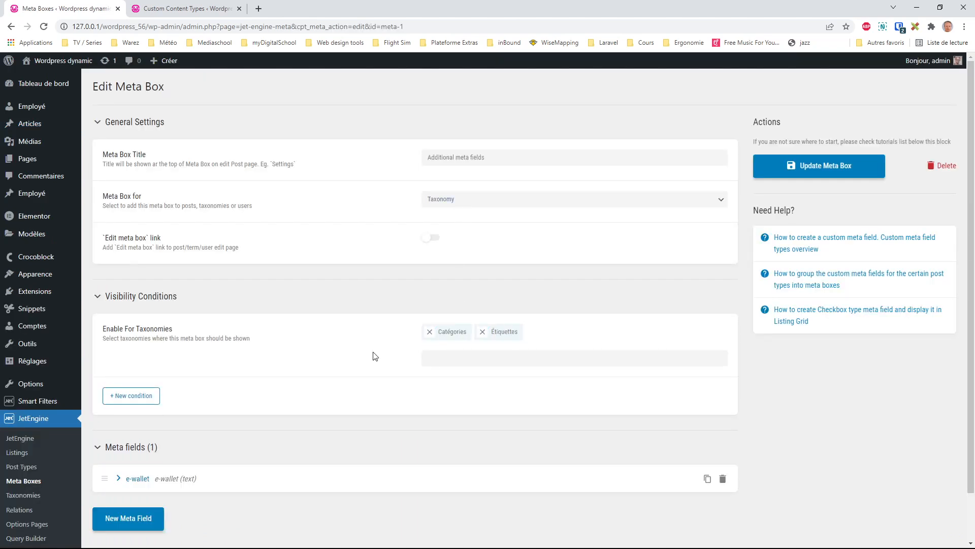
click(429, 333)
click(454, 360)
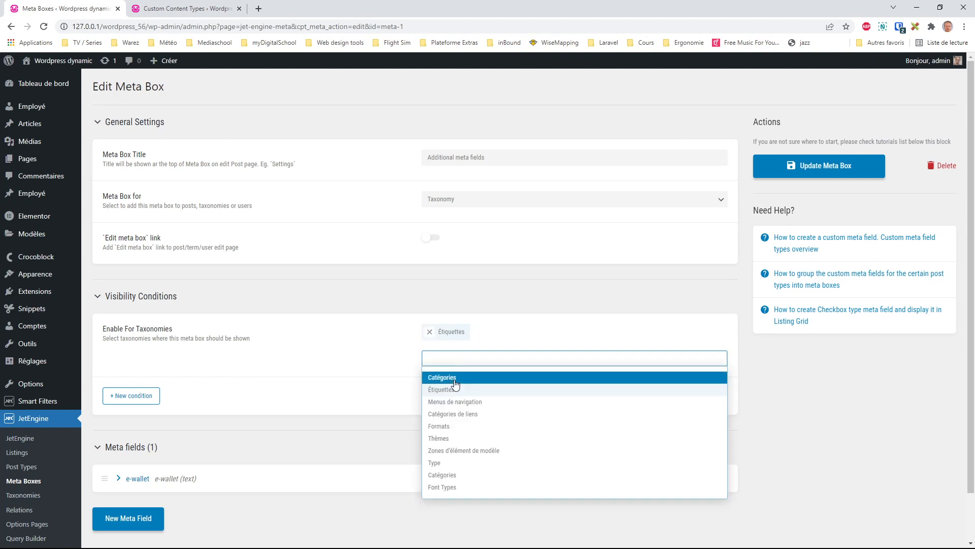
click(442, 474)
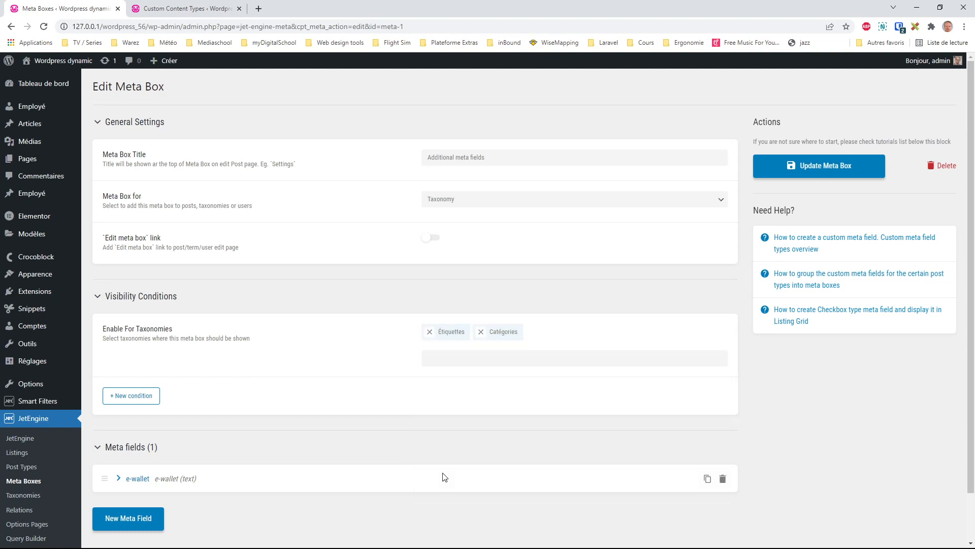
click(767, 172)
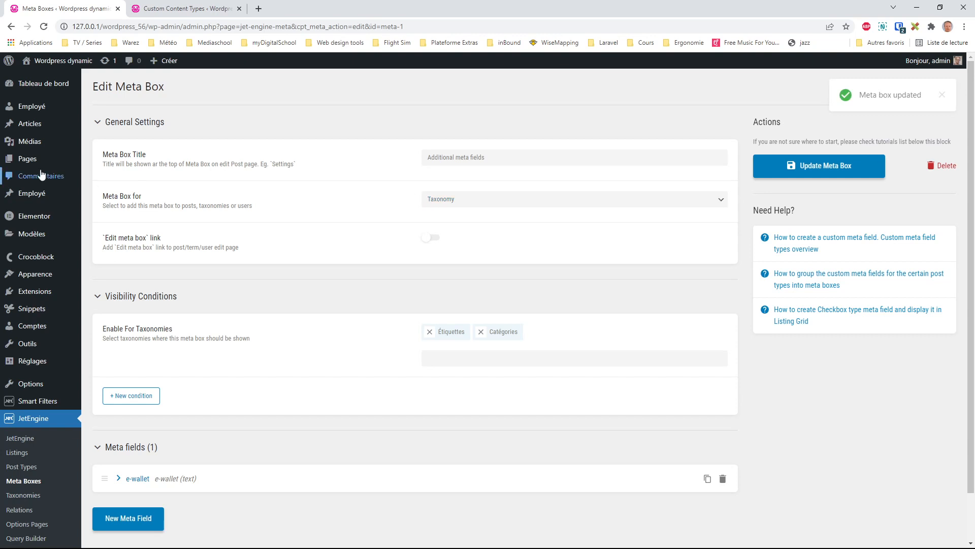
mouse_move(38, 124)
click(105, 154)
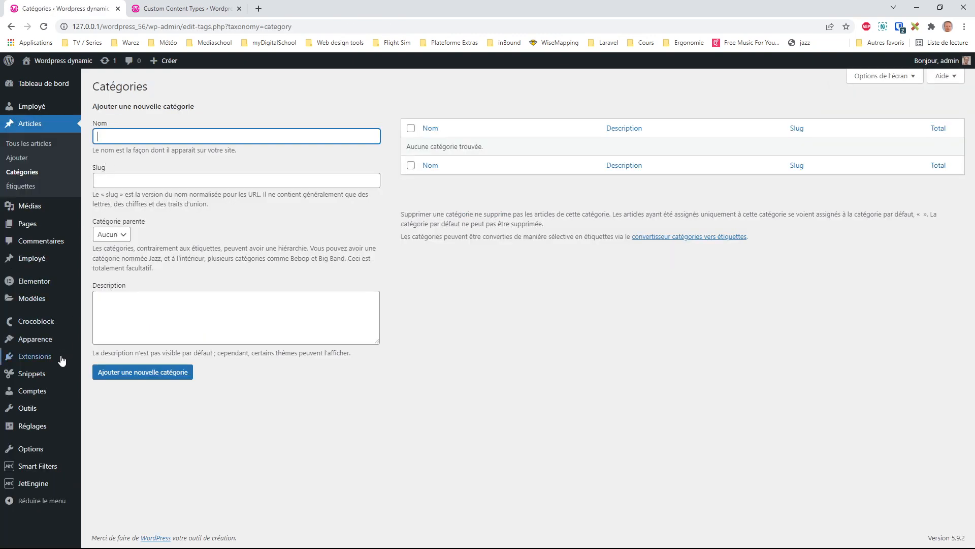
Reopen the meta box, replace the enabled Catégories taxonomy with the first Catégories entry, and update it.
mouse_move(45, 485)
click(114, 411)
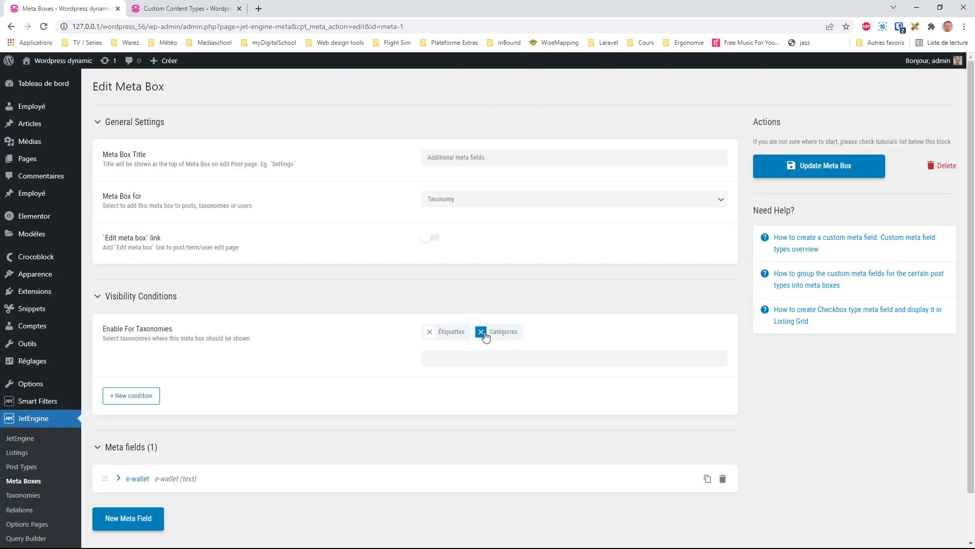
click(485, 335)
click(462, 358)
click(459, 377)
click(842, 171)
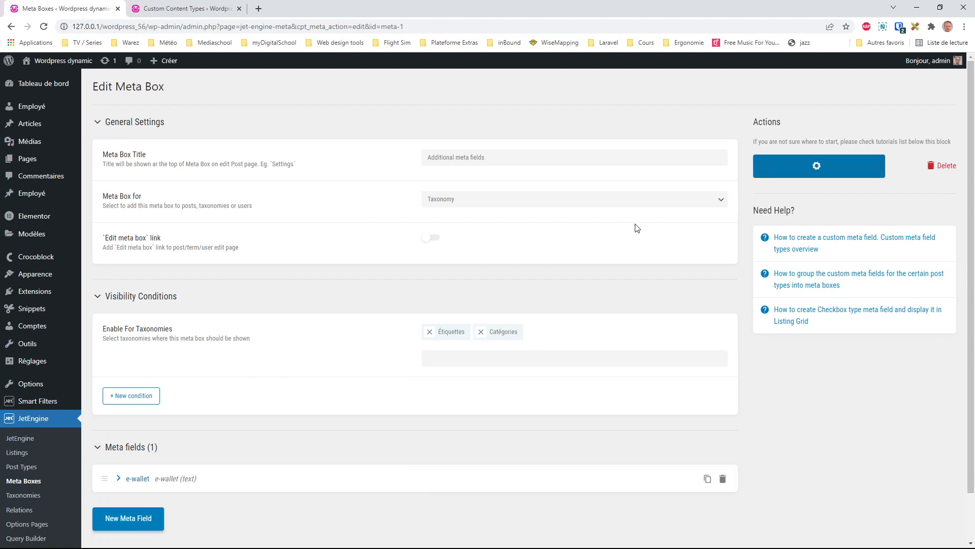
Check the e-wallet field on the article categories form.
mouse_move(31, 132)
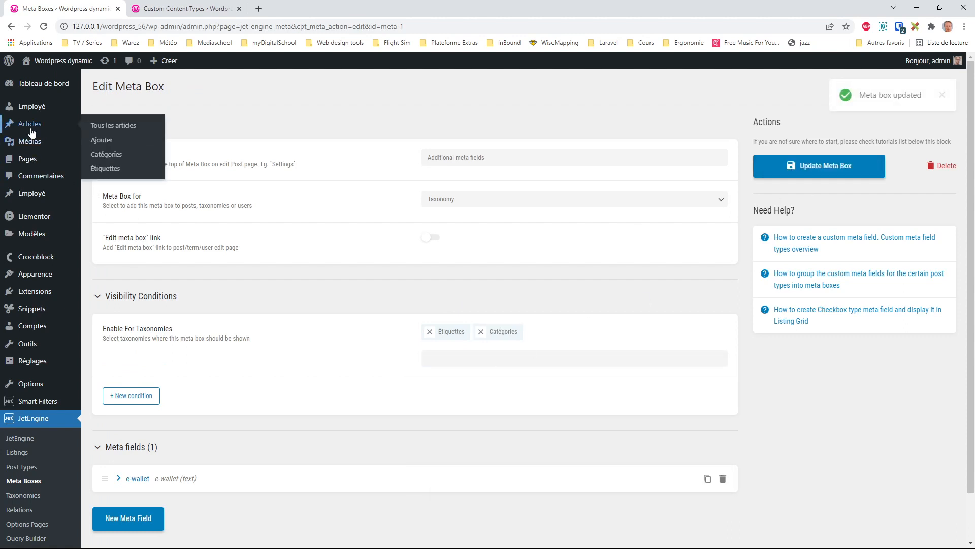
click(114, 155)
click(214, 383)
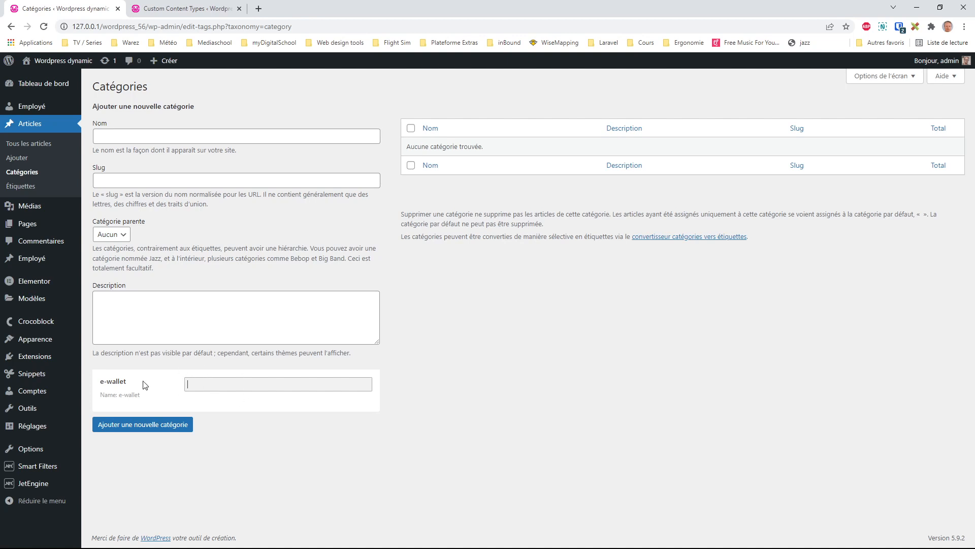
drag(129, 384, 102, 383)
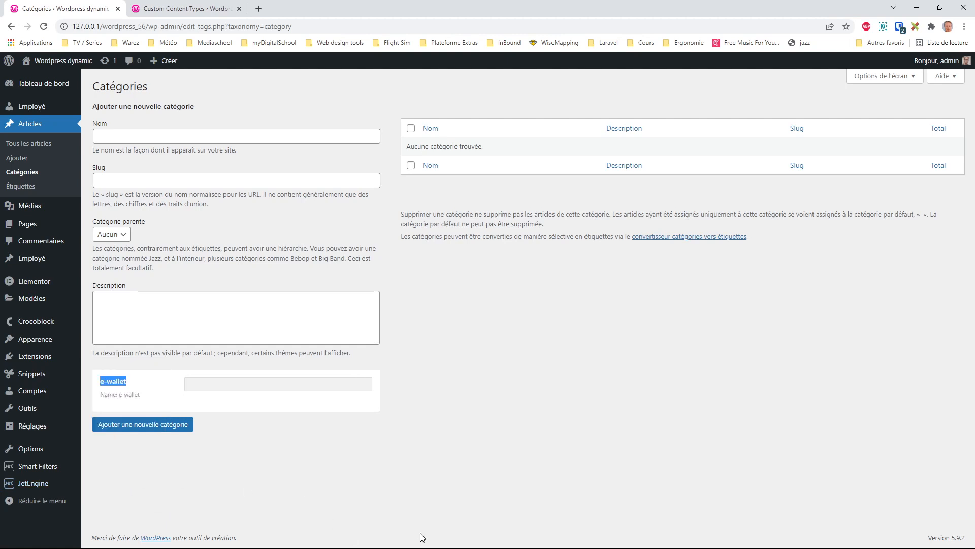
click(508, 536)
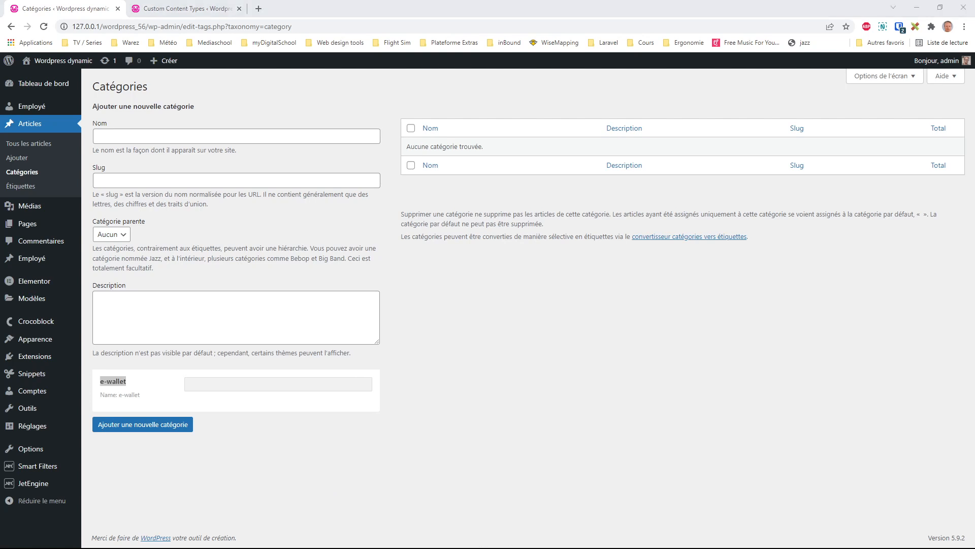